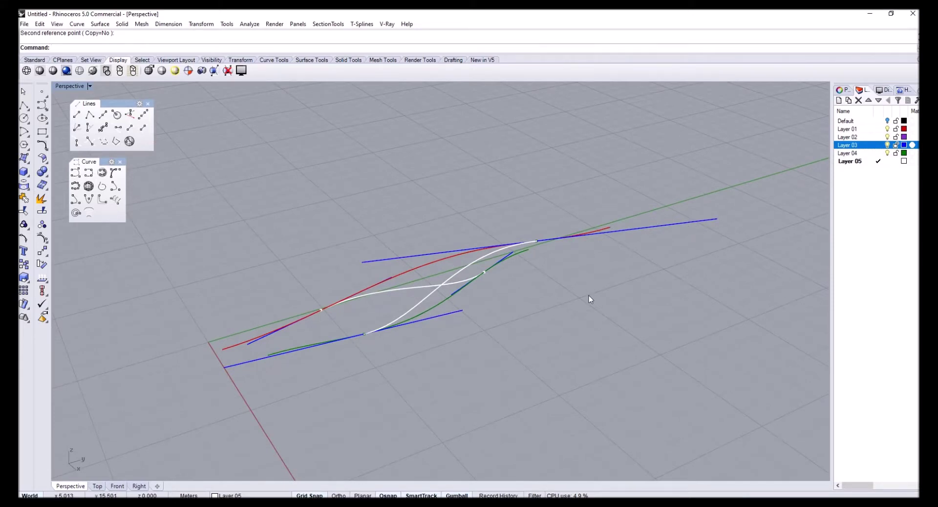
Hide Layer 03, which holds the blue construction lines.
left_click(888, 145)
right_click_drag(562, 293, 452, 328)
scroll(459, 273, "down", 4)
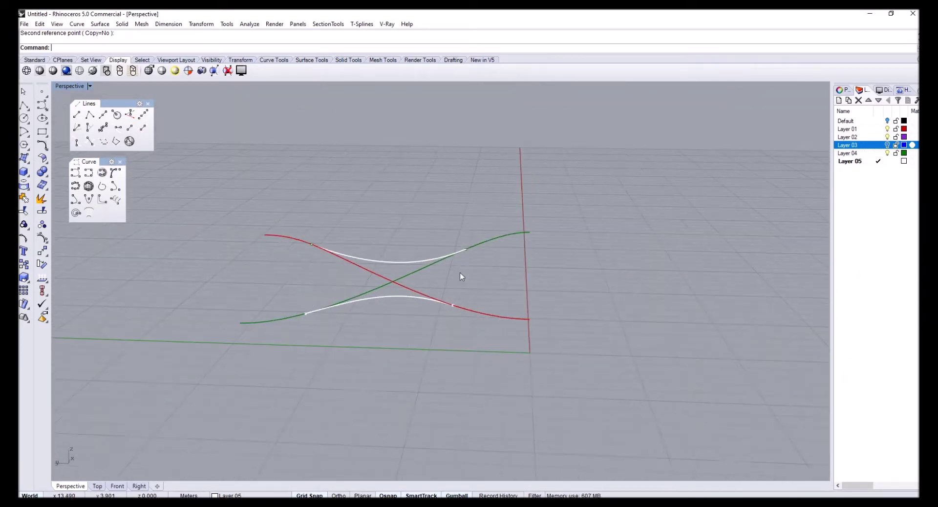
right_click_drag(333, 260, 313, 281)
scroll(312, 280, "up", 4)
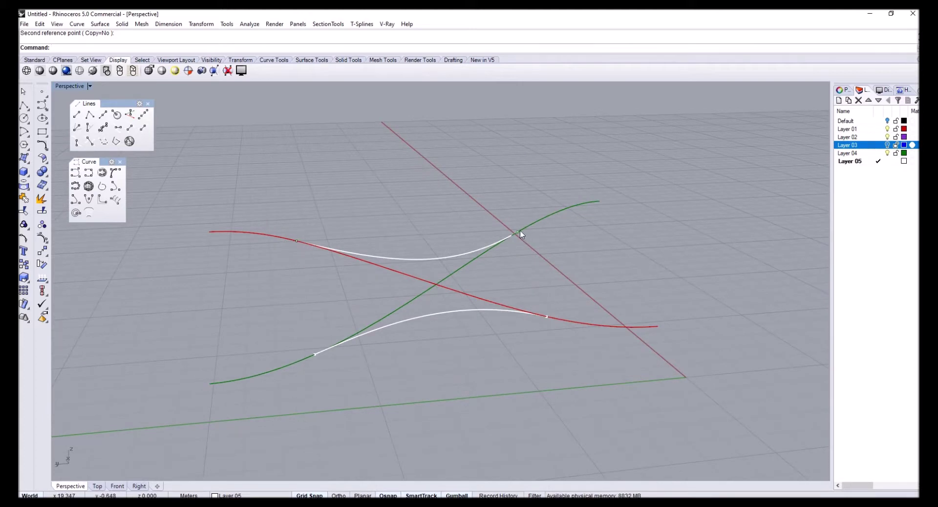
right_click_drag(592, 267, 484, 254)
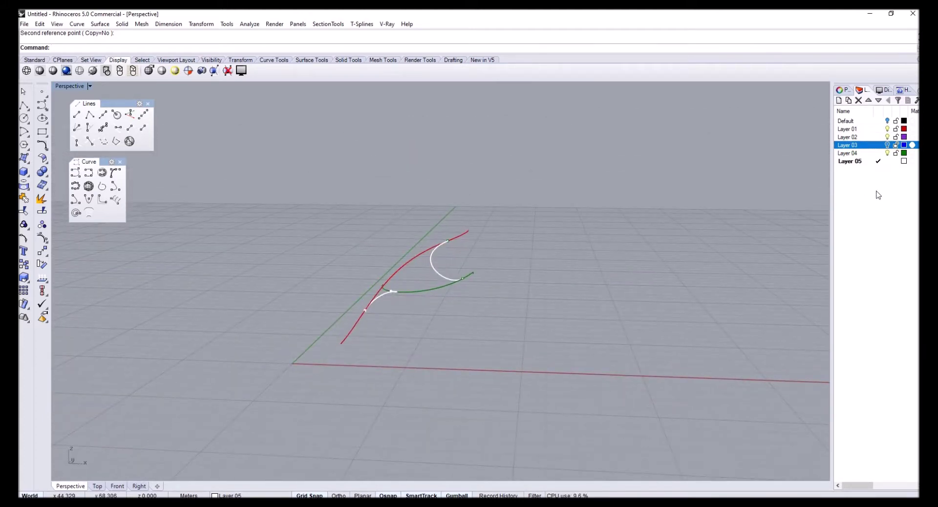
Create a layer named "profiles" with the colour Green and make it the current layer.
left_click(839, 100)
type("profiles")
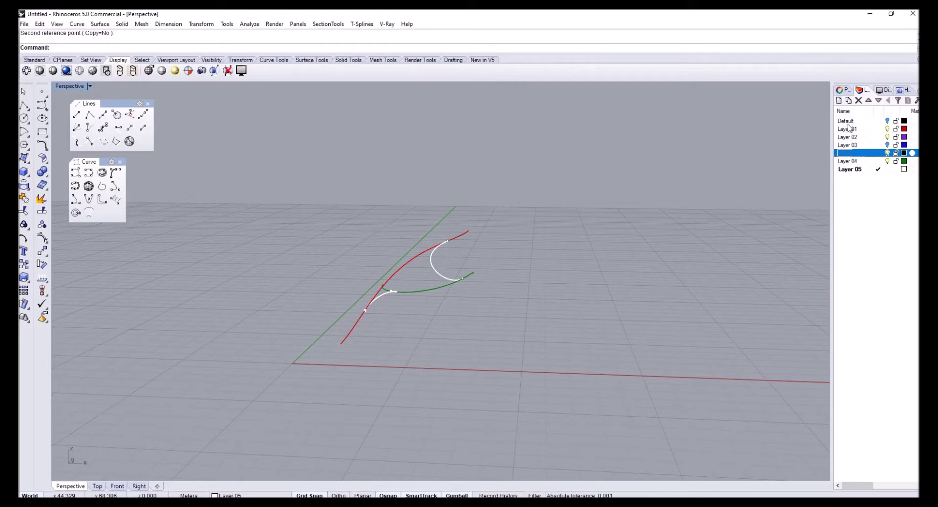
left_click(904, 153)
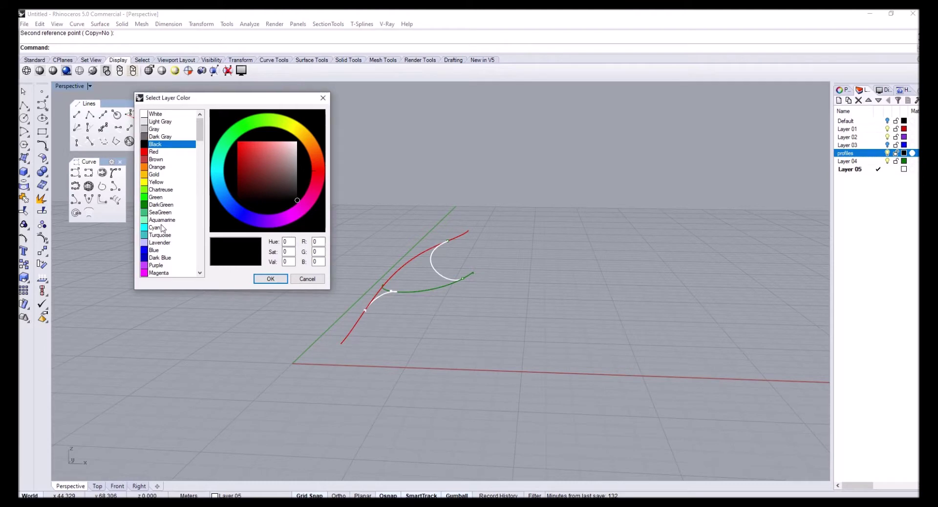
left_click(155, 198)
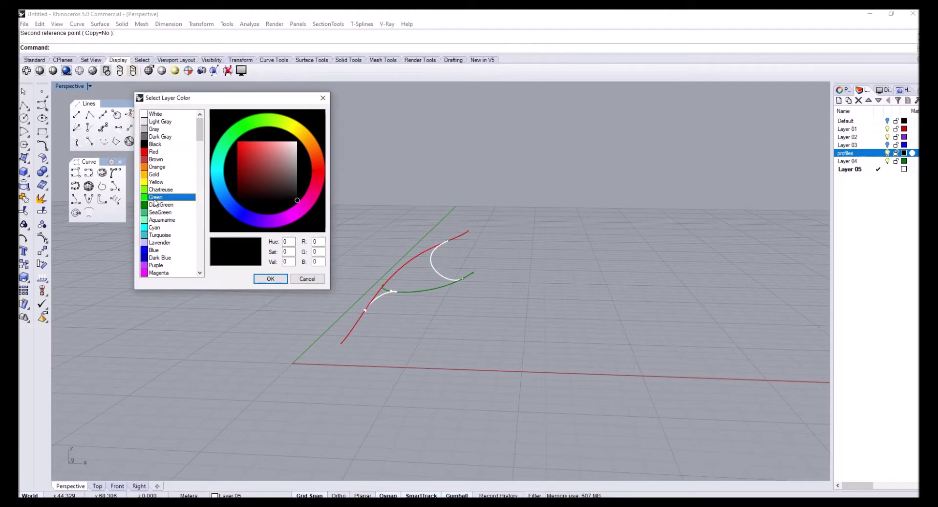
left_click(271, 279)
right_click_drag(587, 337, 479, 365)
left_click(882, 153)
Draw a vertical Line Perpendicular about 0.52 m long down from the near end of the dark green curve, with the FromFirstPoint option.
right_click_drag(547, 288, 174, 198)
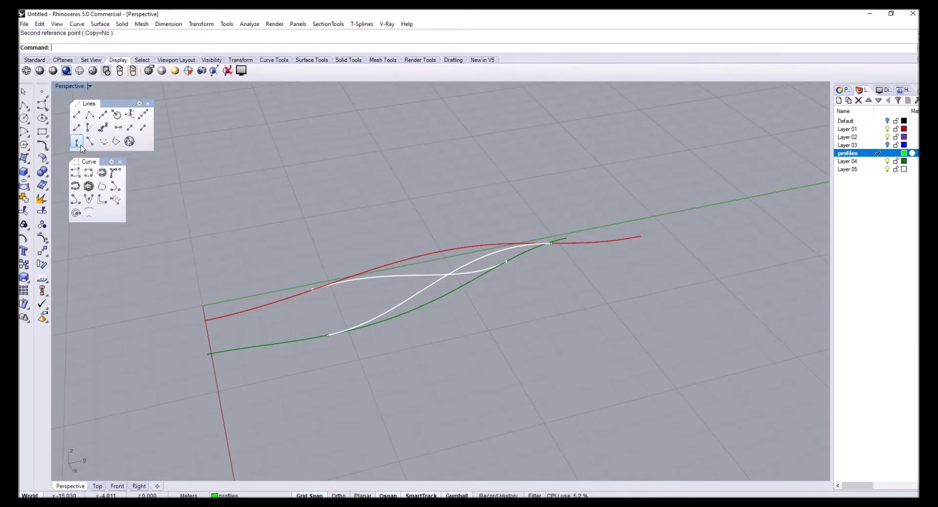
left_click(120, 131)
right_click_drag(207, 186, 338, 248)
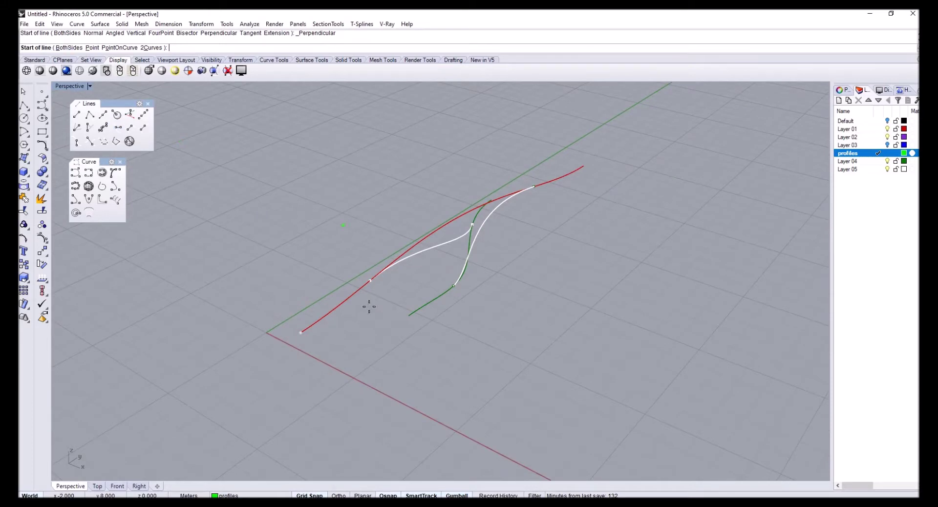
left_click(404, 320)
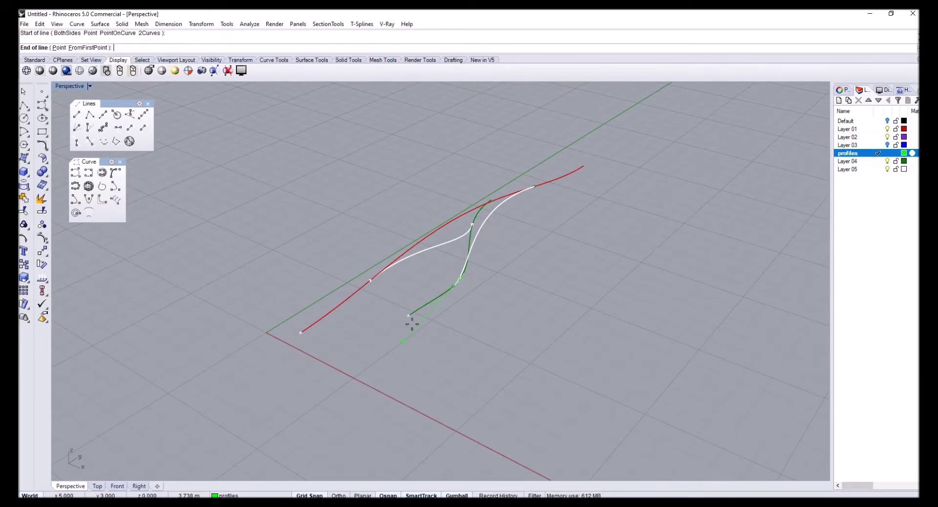
left_click(90, 47)
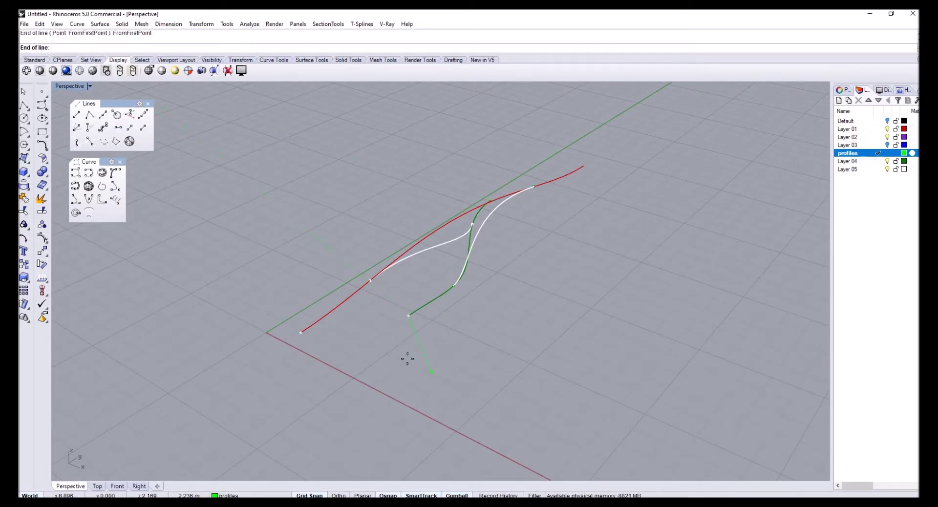
right_click_drag(406, 337, 484, 321)
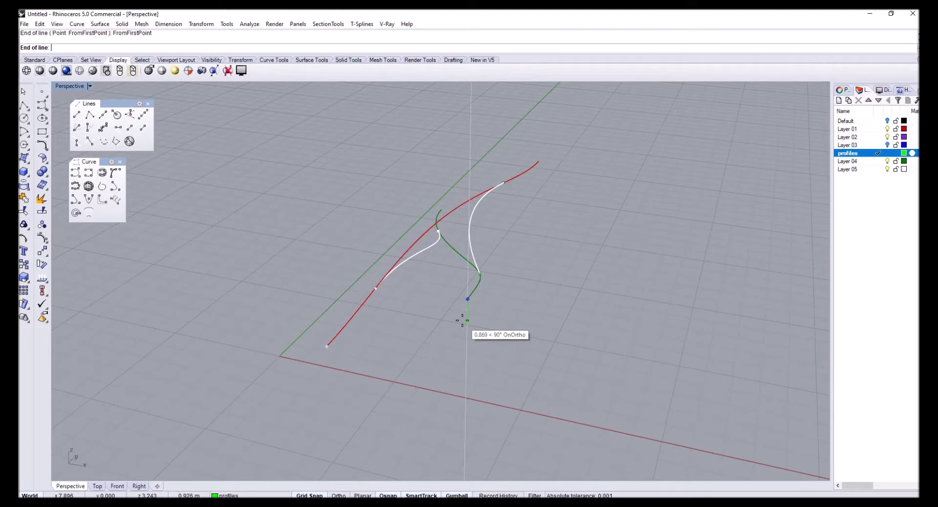
scroll(467, 316, "up", 2)
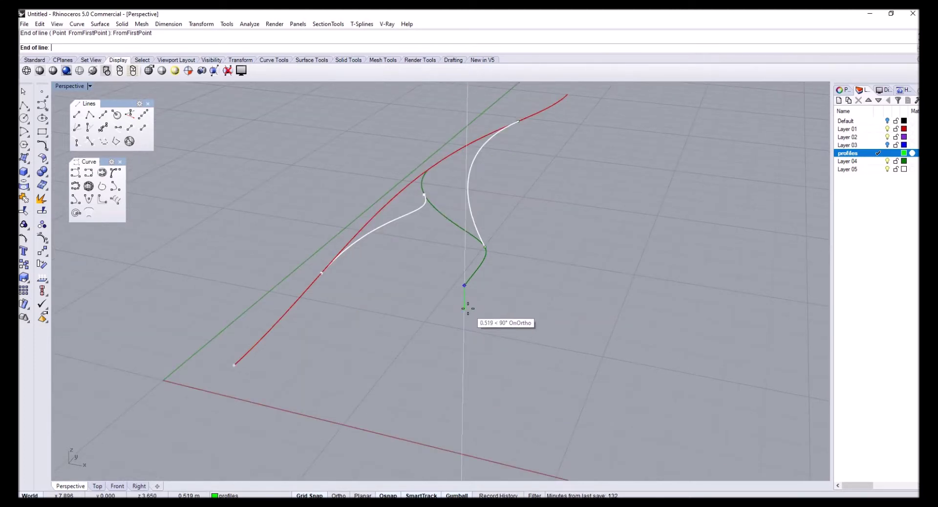
left_click(468, 309)
right_click(507, 306)
right_click_drag(507, 306, 320, 317)
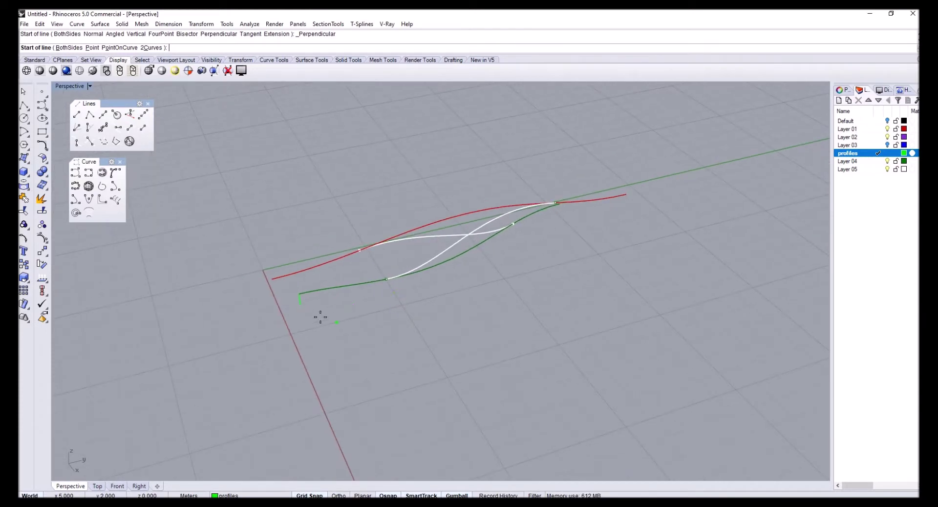
key("Escape")
right_click_drag(631, 228, 461, 248)
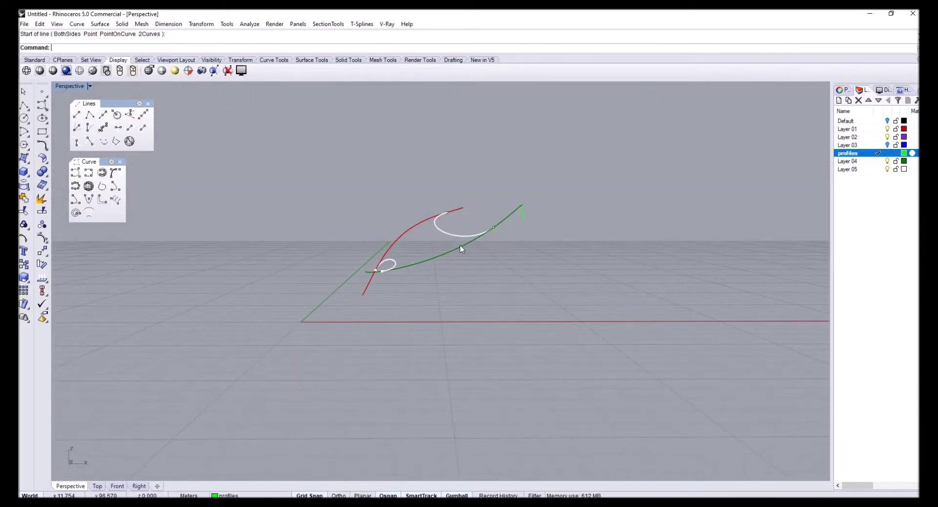
left_click(478, 235)
left_click(473, 243)
right_click_drag(508, 220, 437, 285)
key("Escape")
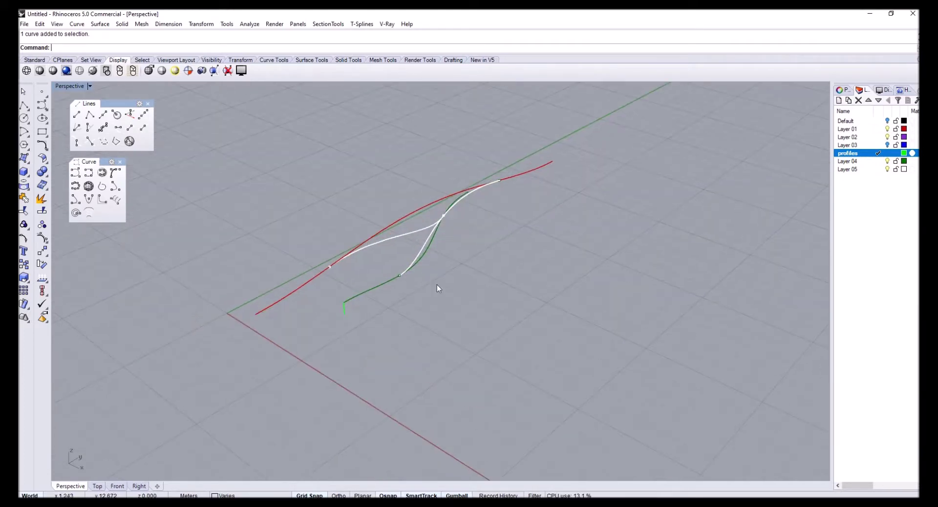
Copy the short vertical profile line to both ends of the red curve and to the far end of the dark green curve.
left_click(345, 306)
type("Copy")
key("Return")
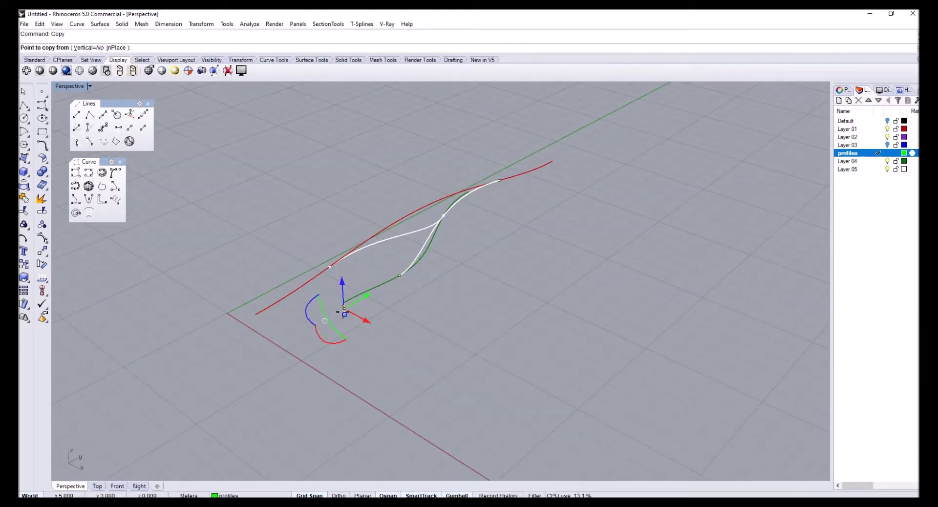
left_click(344, 303)
left_click(255, 314)
left_click(255, 317)
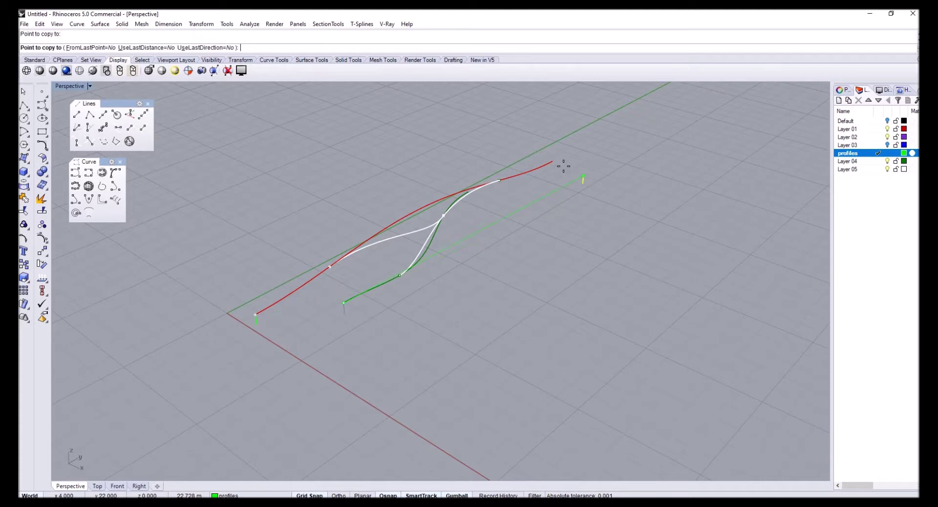
left_click(558, 161)
right_click_drag(481, 201, 284, 162)
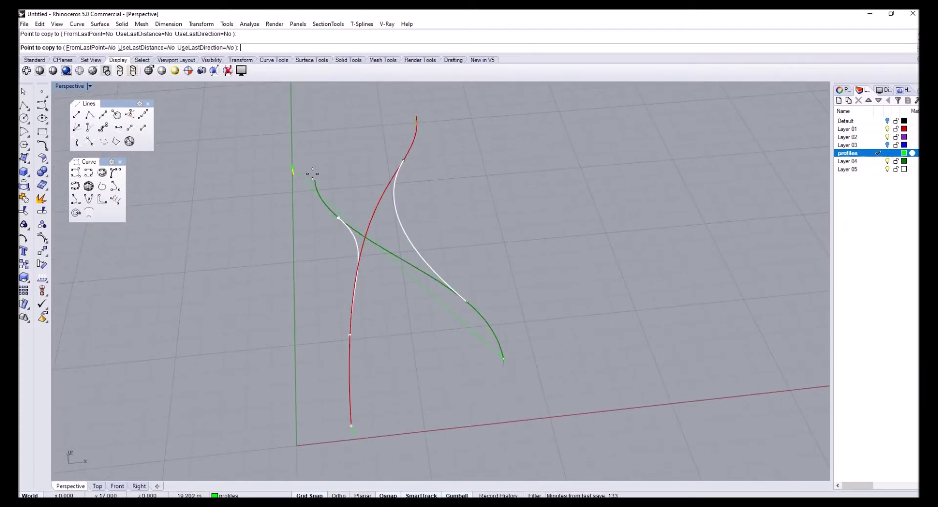
left_click(315, 181)
right_click_drag(292, 225, 409, 215)
right_click(301, 230)
left_click(456, 367)
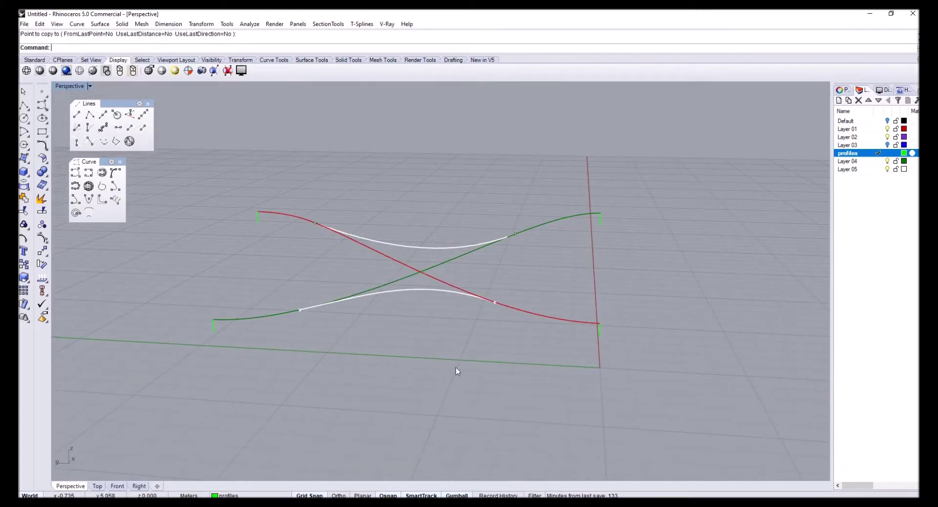
Draw a downward perpendicular line with FromFirstPoint where the nearer white curve meets the dark green curve.
right_click_drag(456, 368, 493, 315)
right_click_drag(327, 318, 369, 319)
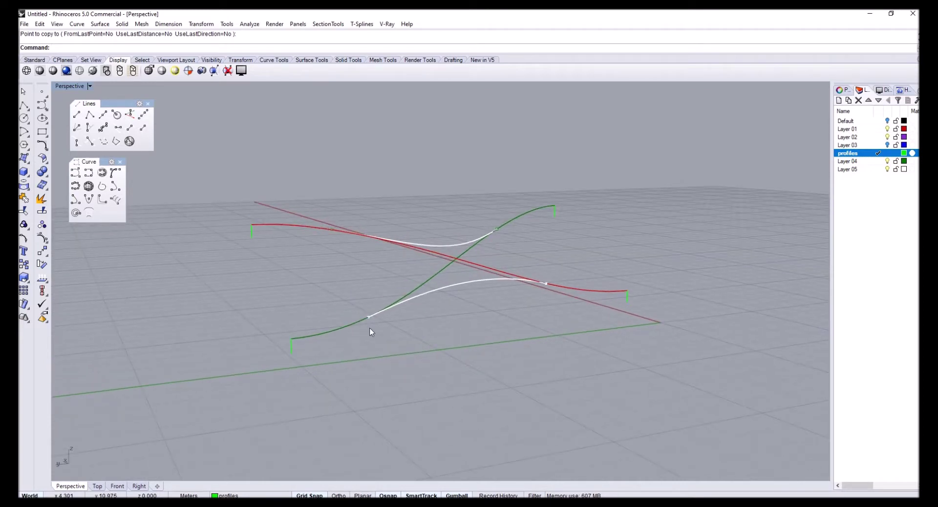
scroll(366, 315, "up", 3)
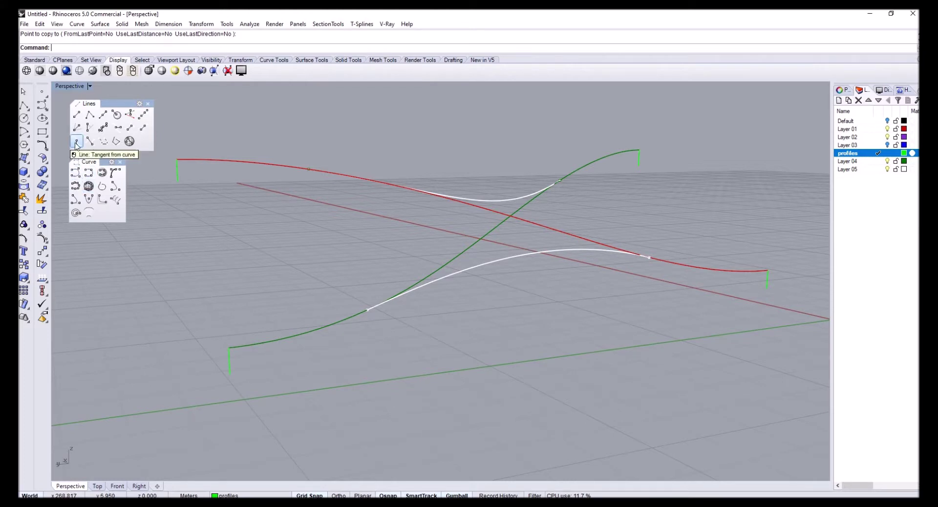
left_click(118, 128)
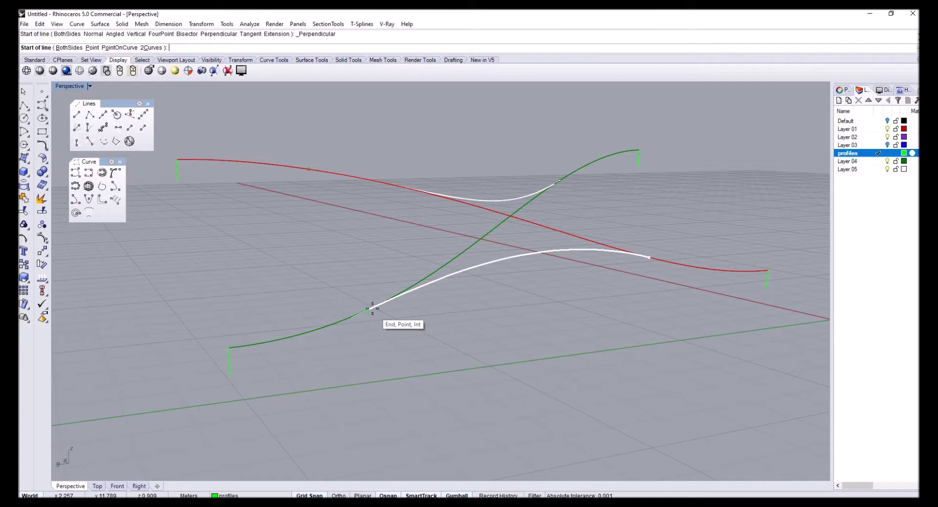
left_click(391, 300)
left_click(89, 47)
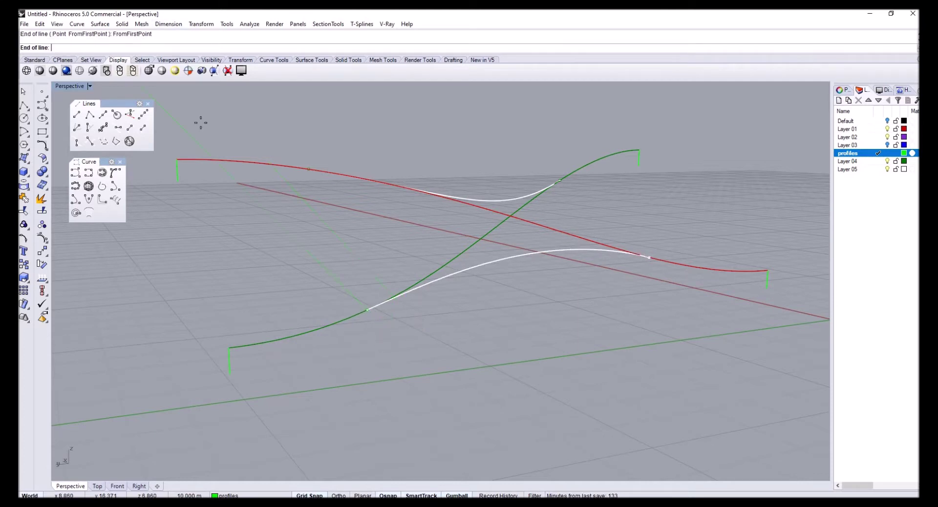
right_click_drag(368, 318, 406, 326)
left_click(435, 309)
Draw a perpendicular line with FromFirstPoint where the same white curve meets the red curve.
right_click(618, 283)
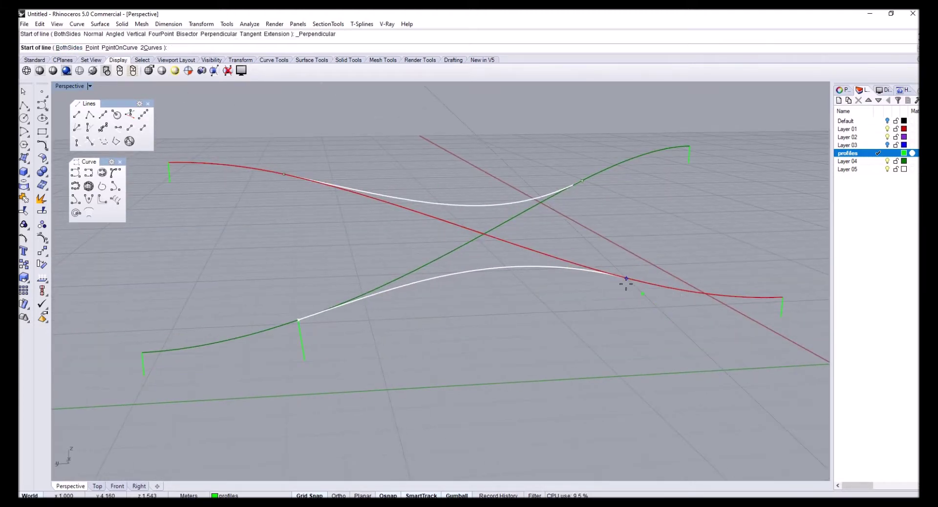
left_click(626, 284)
left_click(88, 48)
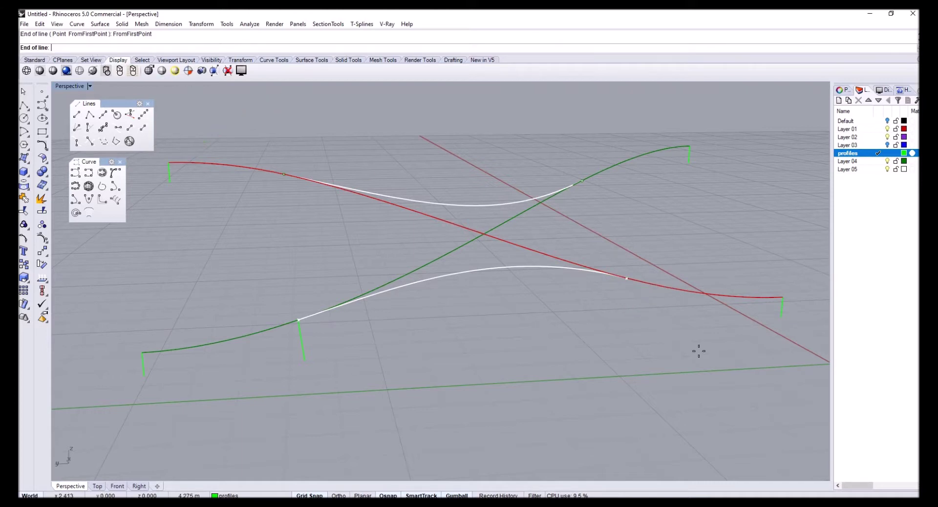
left_click(624, 317)
Draw a perpendicular line about 1 m long with FromFirstPoint where the other white curve meets the dark green curve.
right_click_drag(637, 278, 534, 297)
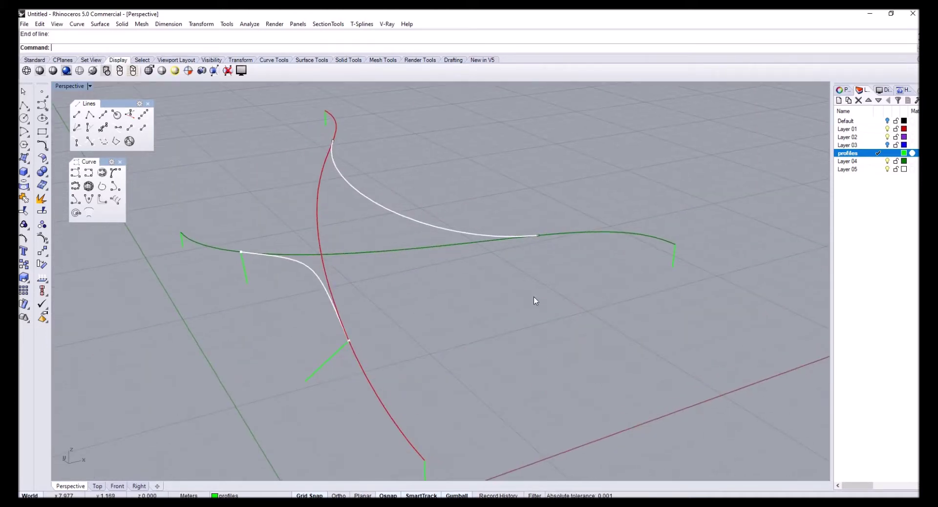
right_click(538, 236)
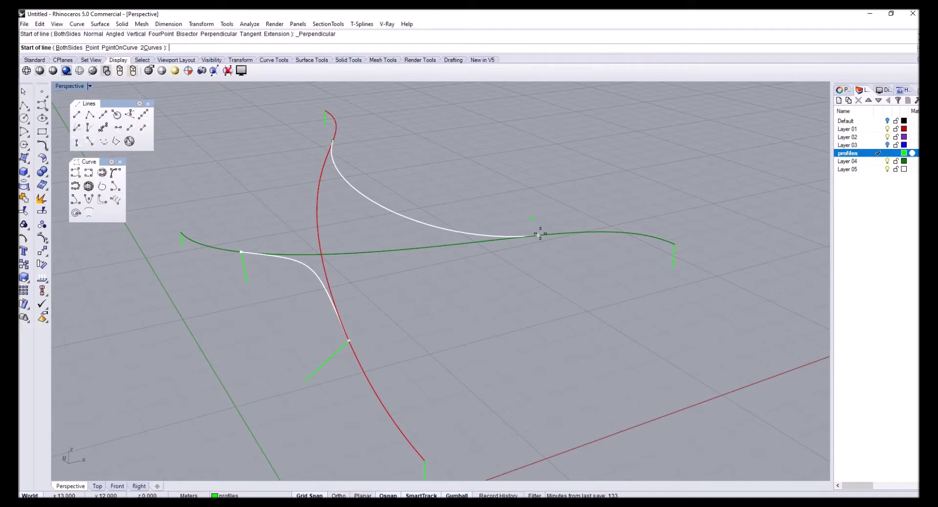
left_click(541, 233)
left_click(88, 47)
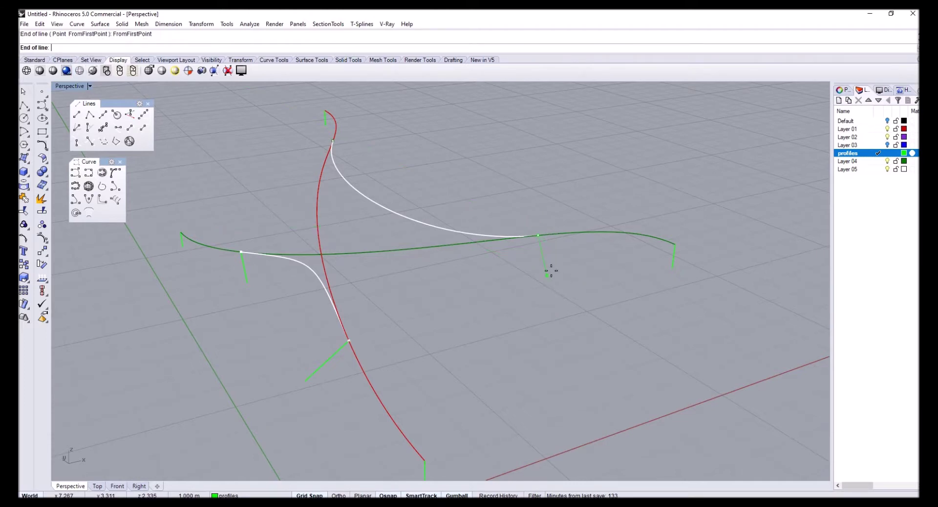
left_click(552, 271)
Draw a perpendicular line with FromFirstPoint at the remaining junction, where the second white curve meets the red curve.
right_click_drag(528, 232, 446, 206)
right_click(541, 194)
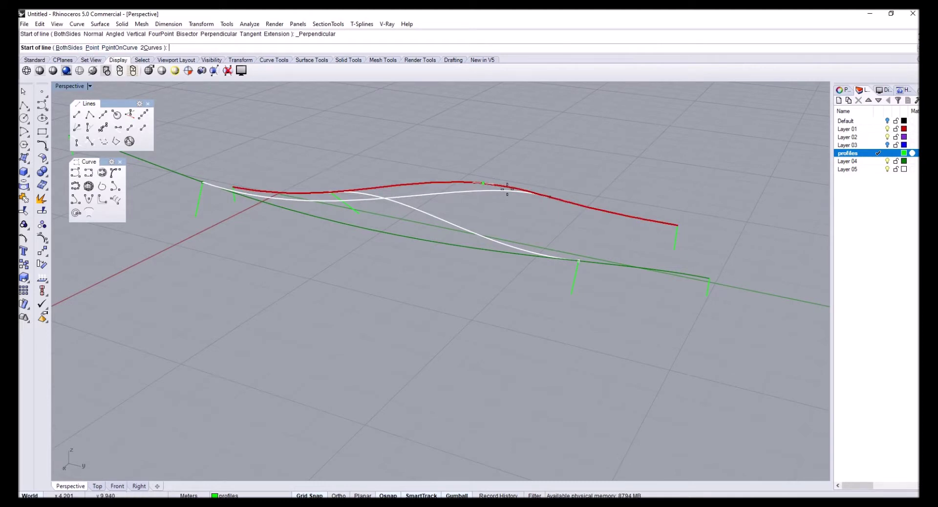
left_click(550, 197)
left_click(87, 47)
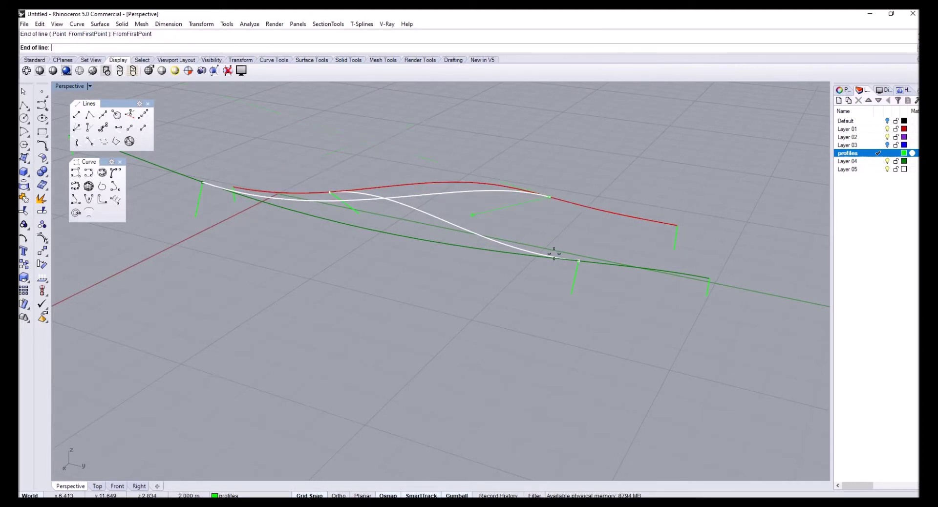
left_click(546, 227)
right_click_drag(584, 247, 321, 253)
left_click(308, 278)
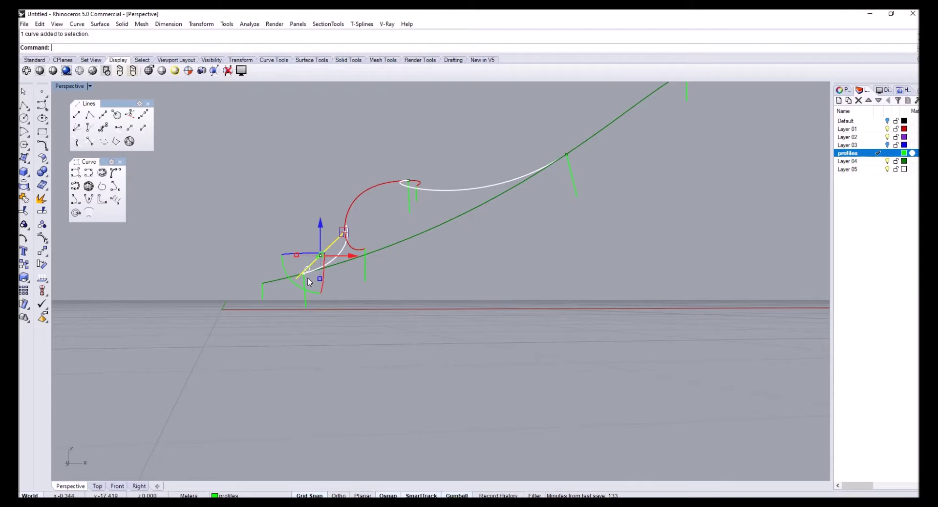
right_click_drag(306, 318, 317, 293)
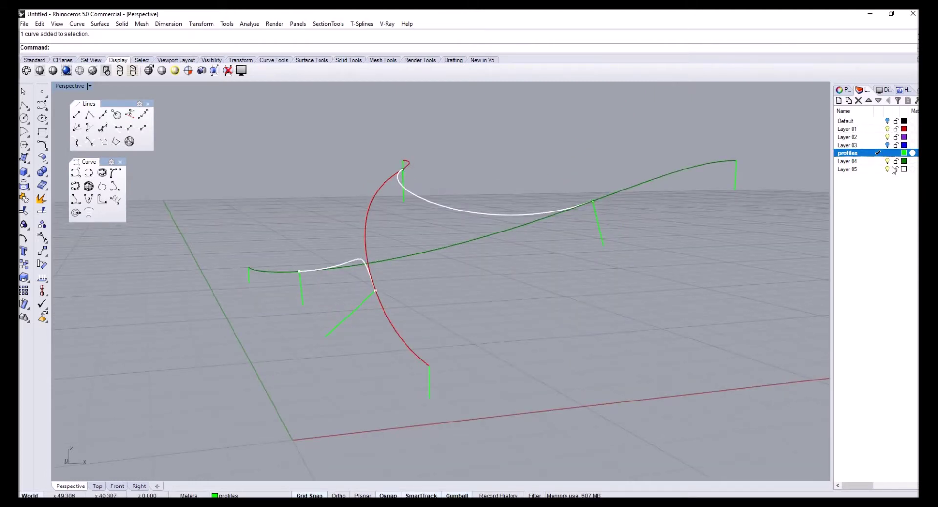
Show Layer 03 with the blue lines again and rename it "tangent".
left_click(888, 145)
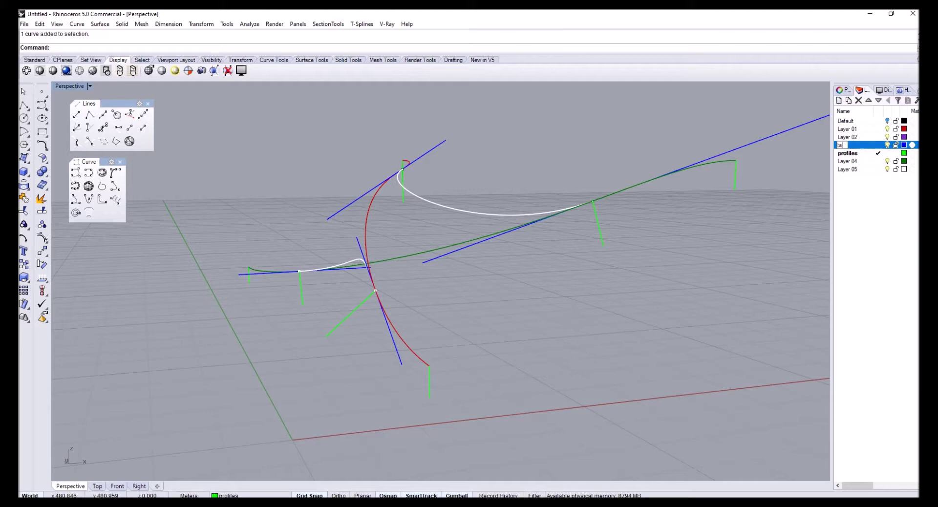
type("t")
key("Return")
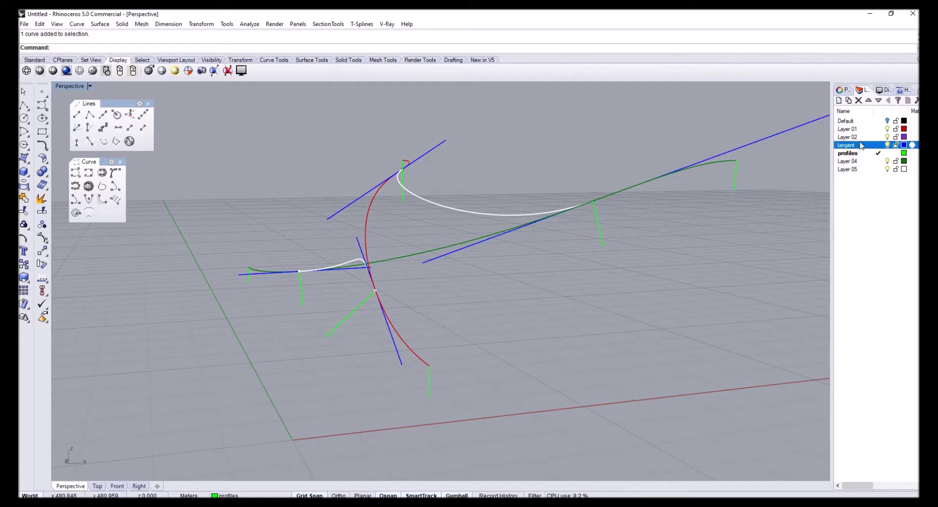
right_click_drag(368, 312, 419, 368)
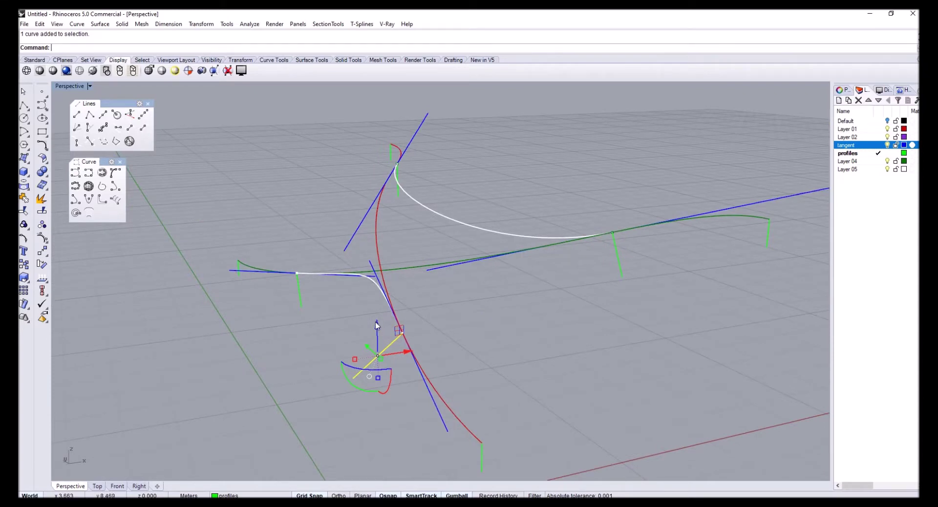
Rotate the slanted profile line at the white and red curves' junction about the blue tangent line with Rotate3D until it hangs downward.
mouse_move(377, 326)
right_mouse_down()
mouse_move(373, 304)
mouse_move(376, 317)
right_mouse_up()
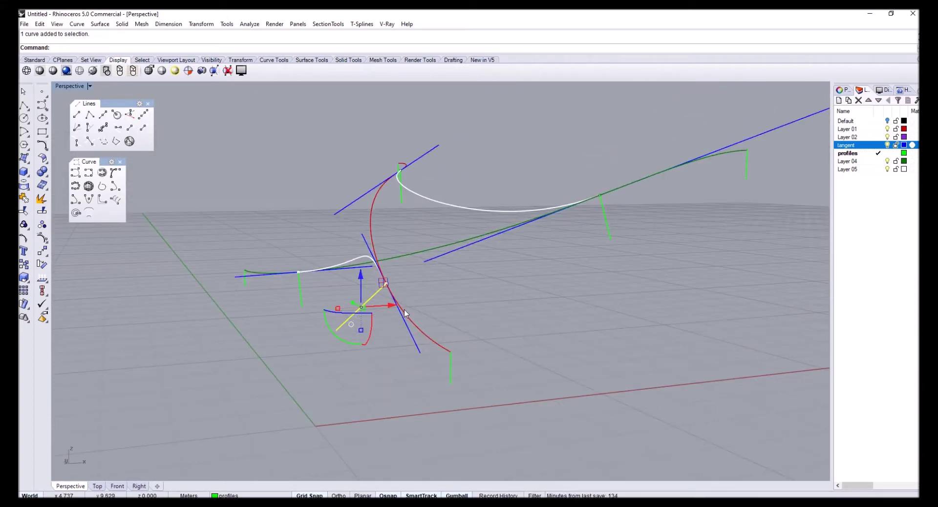
type("Ro")
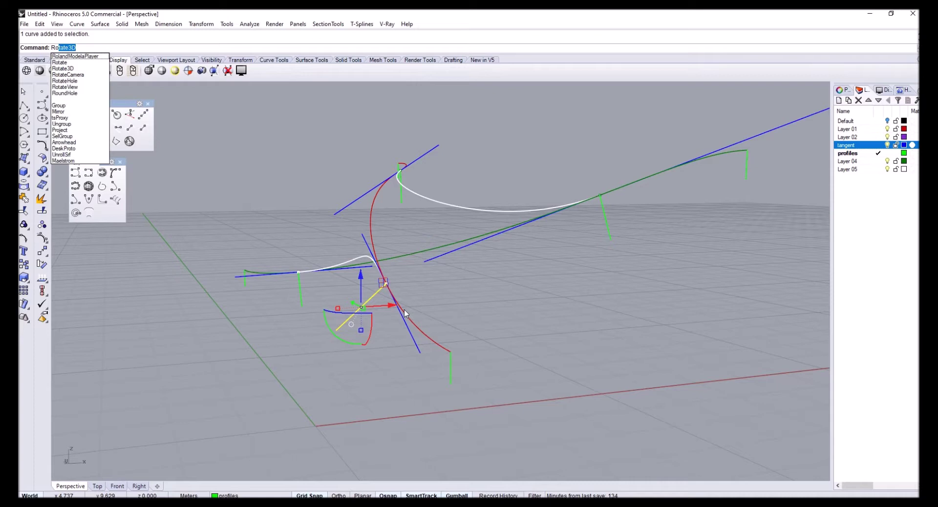
key("Return")
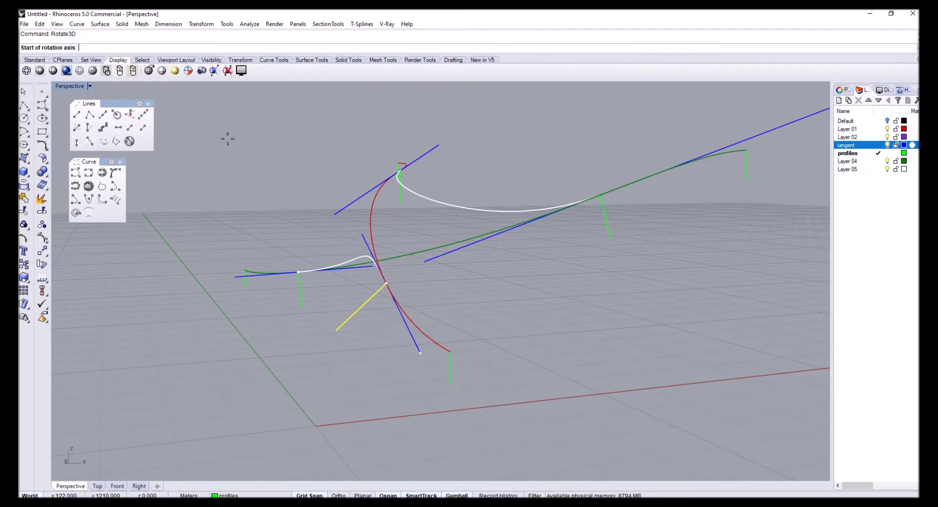
left_click(421, 352)
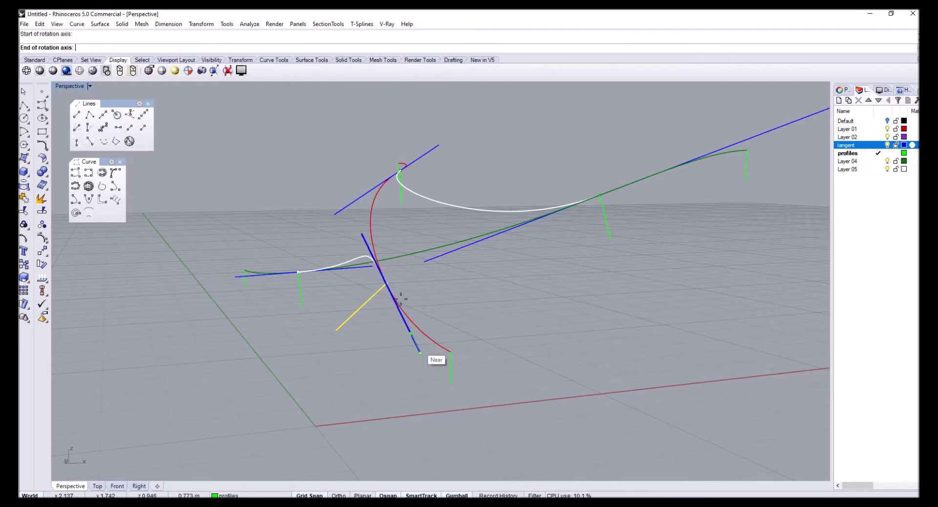
left_click(362, 234)
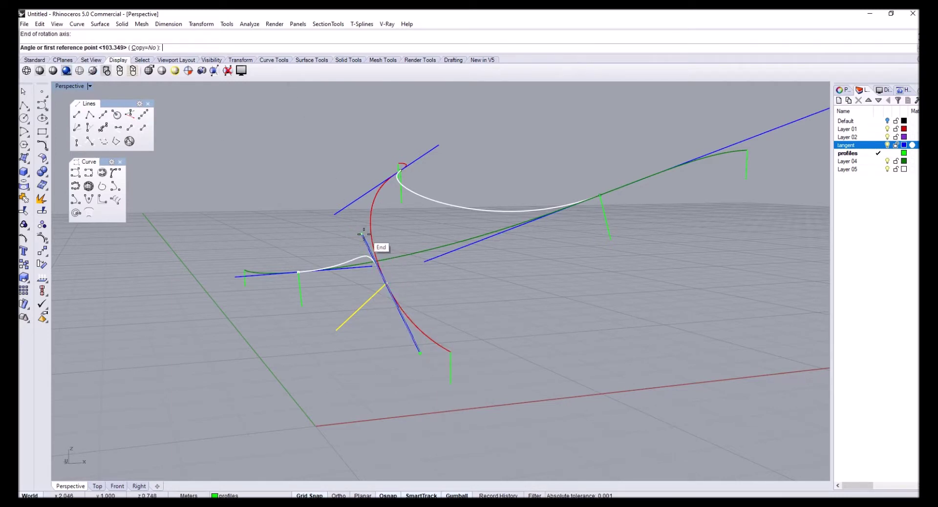
left_click(336, 330)
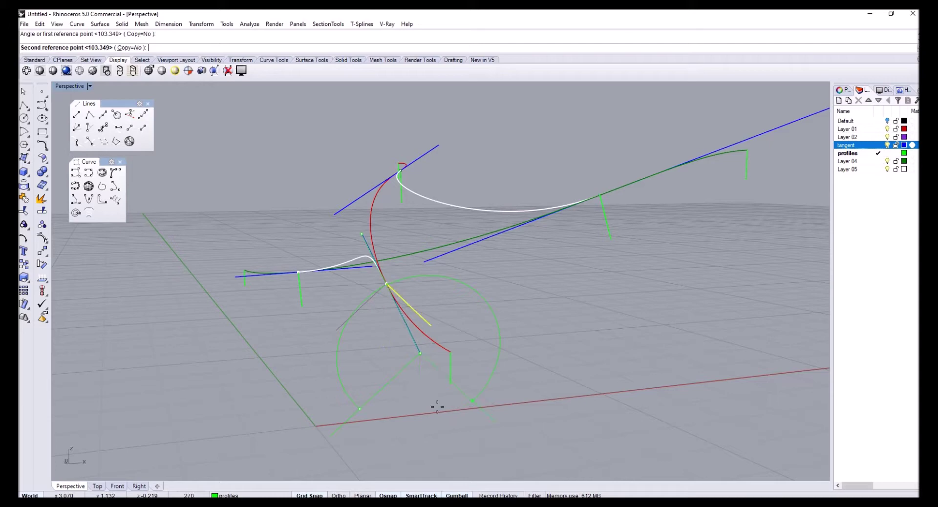
right_click_drag(438, 407, 358, 380)
left_click(350, 380)
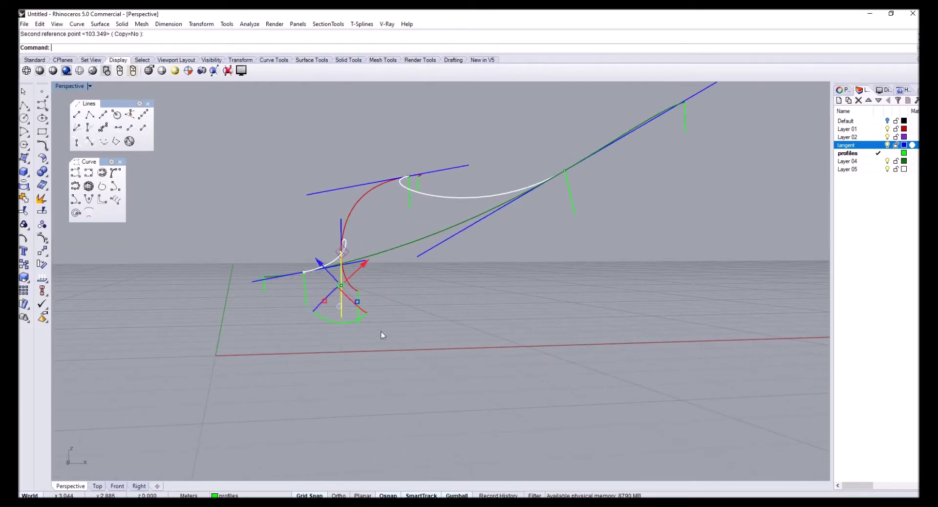
Hide the tangent layer.
right_click_drag(381, 331, 654, 350)
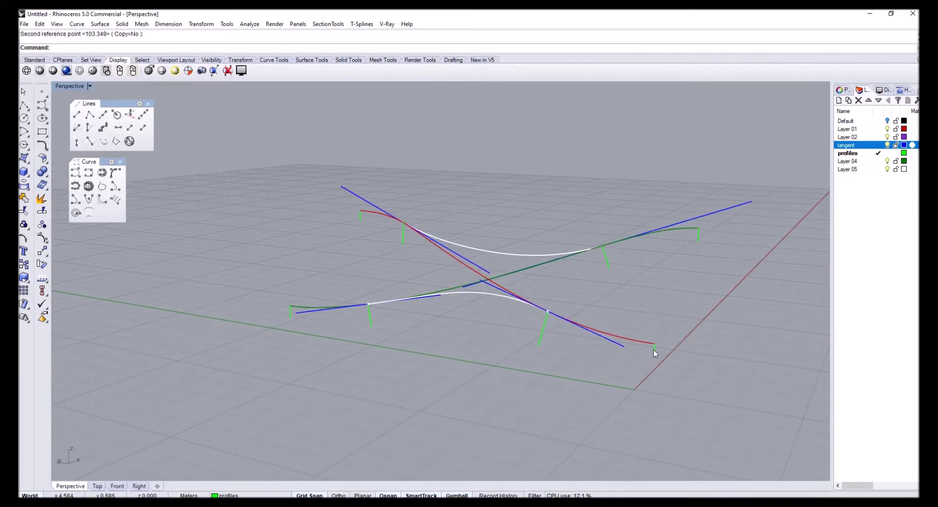
right_click_drag(336, 306, 317, 386)
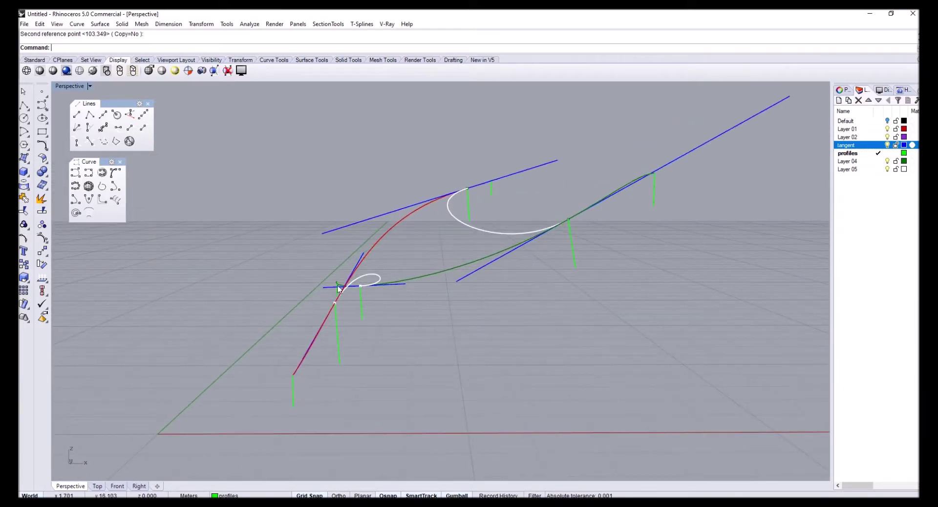
right_click_drag(340, 290, 452, 375)
right_click_drag(409, 354, 628, 331)
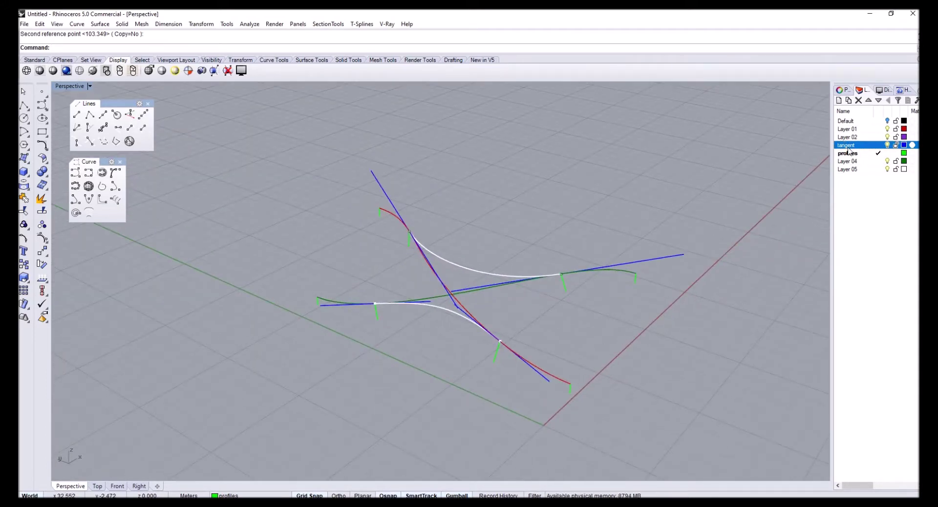
left_click(888, 145)
right_click_drag(665, 230, 487, 325)
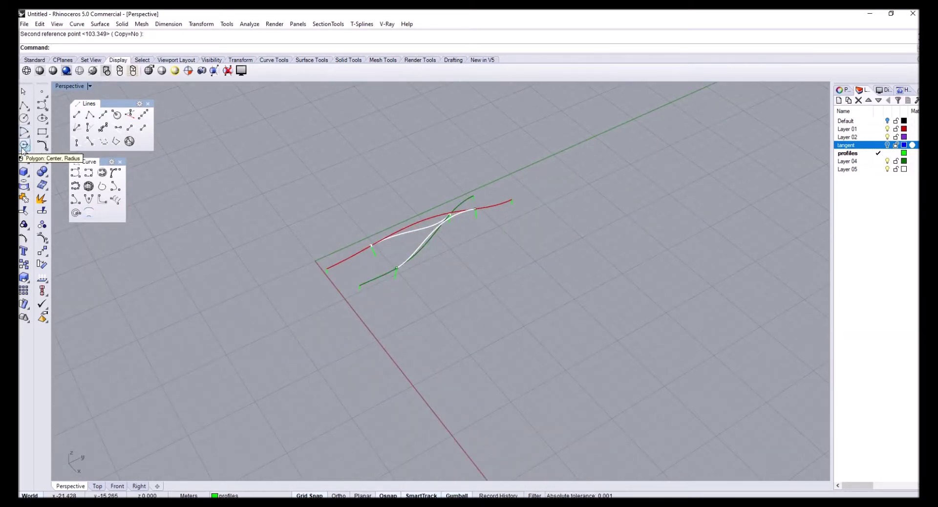
Create a new layer named "profile_poly" below the profiles layer and make it current.
left_click(883, 154)
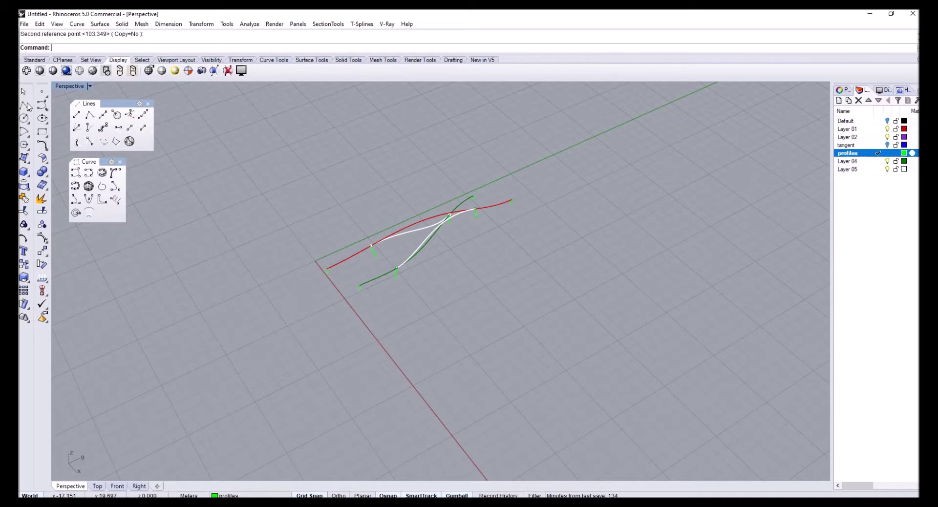
left_click(839, 100)
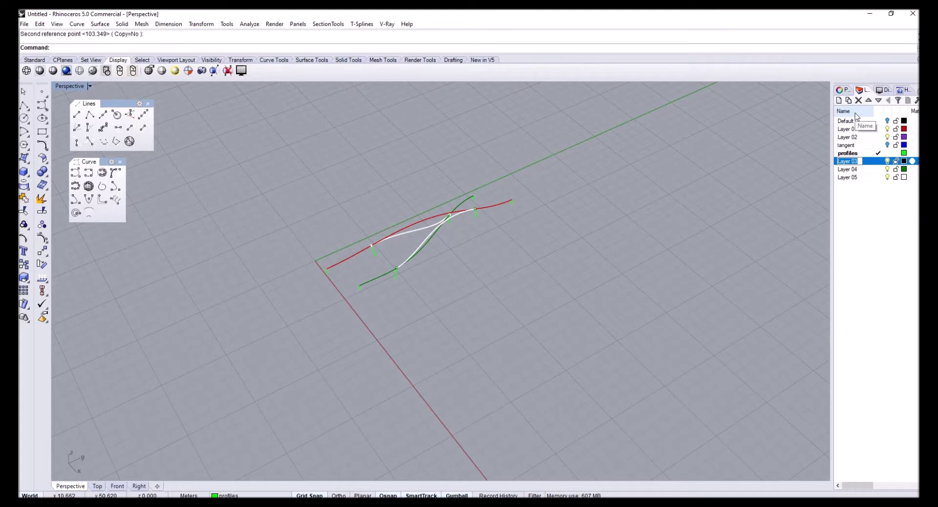
type("profile")
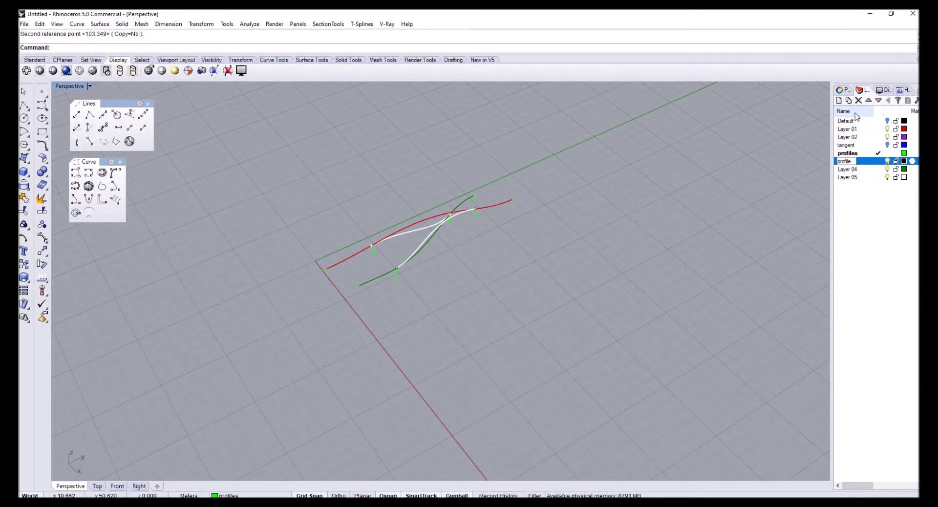
type("_poly")
key("Return")
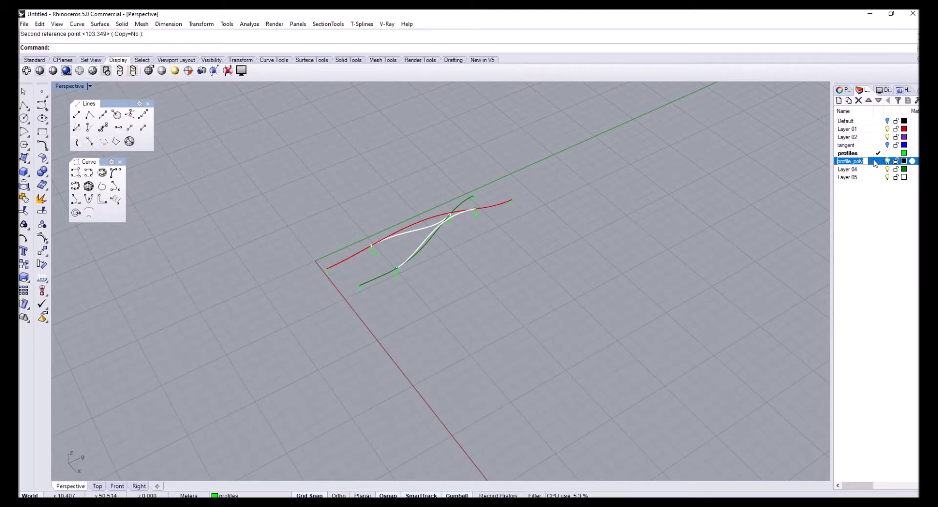
left_click(877, 162)
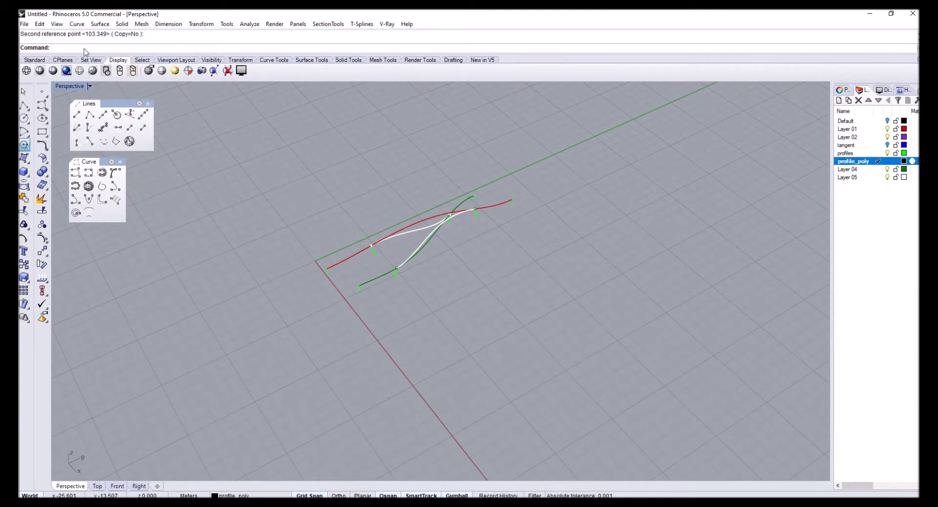
Draw a four-sided polygon on the ground plane, away from the curves, and select it.
right_click_drag(502, 381, 537, 297)
scroll(499, 357, "up", 2)
left_click(498, 338)
key("Escape")
right_click(498, 327)
left_click(496, 327)
left_click(515, 321)
left_click(538, 295)
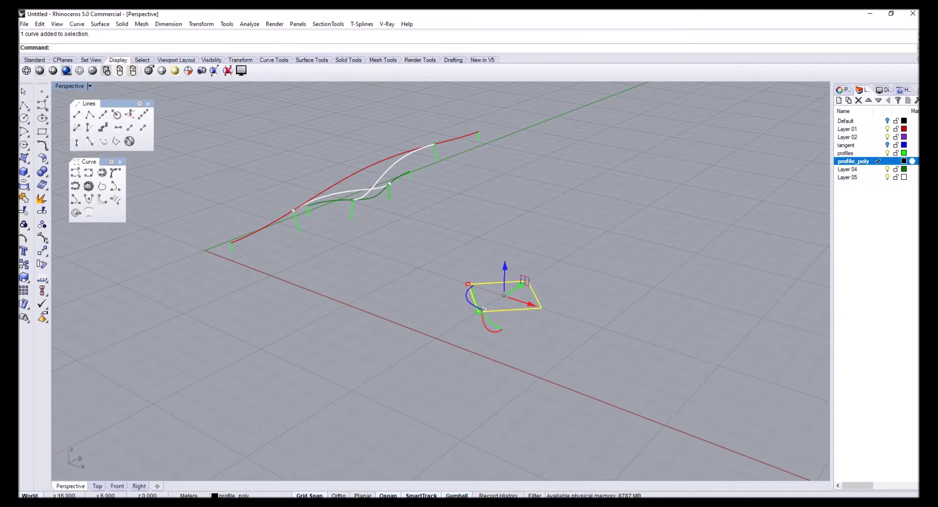
Scale the square by a factor of .2 from one of its corners.
type("Scale")
key("Return")
left_click(528, 281)
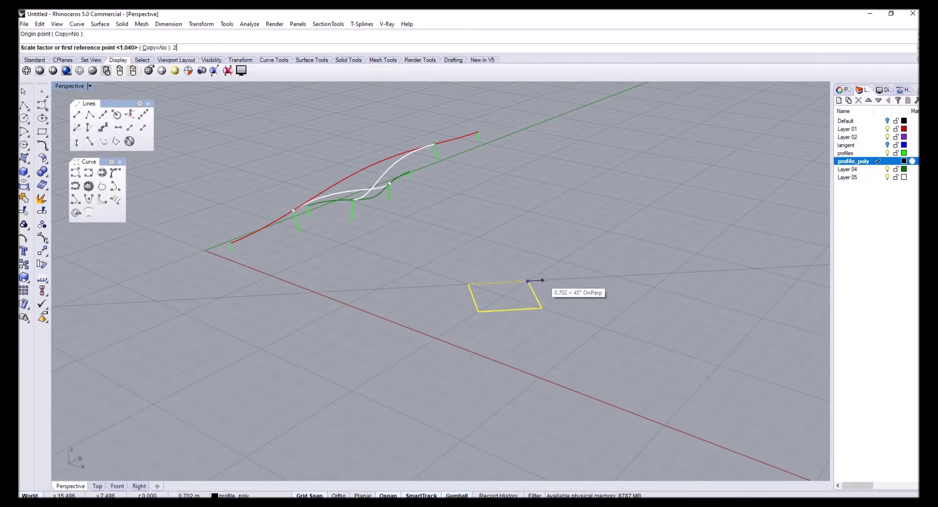
type(".2")
key("Return")
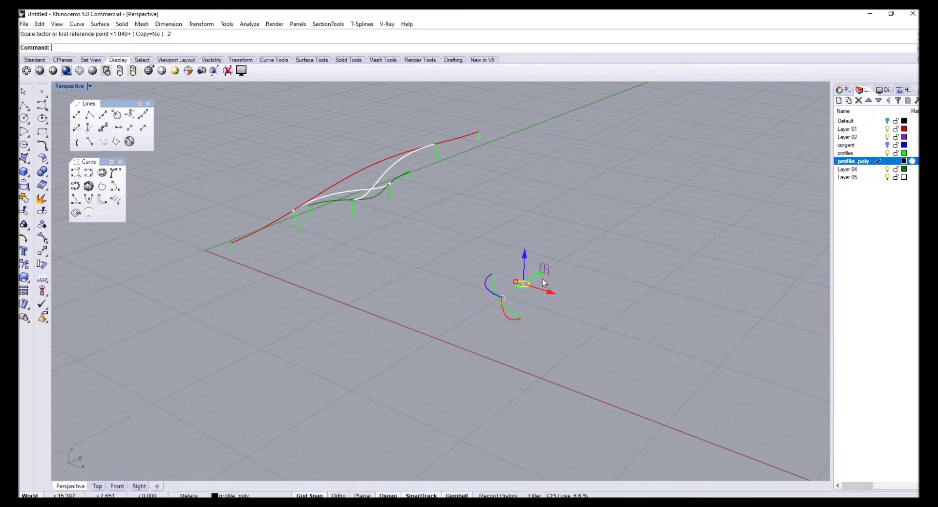
right_click_drag(521, 295, 494, 267)
scroll(494, 267, "up", 5)
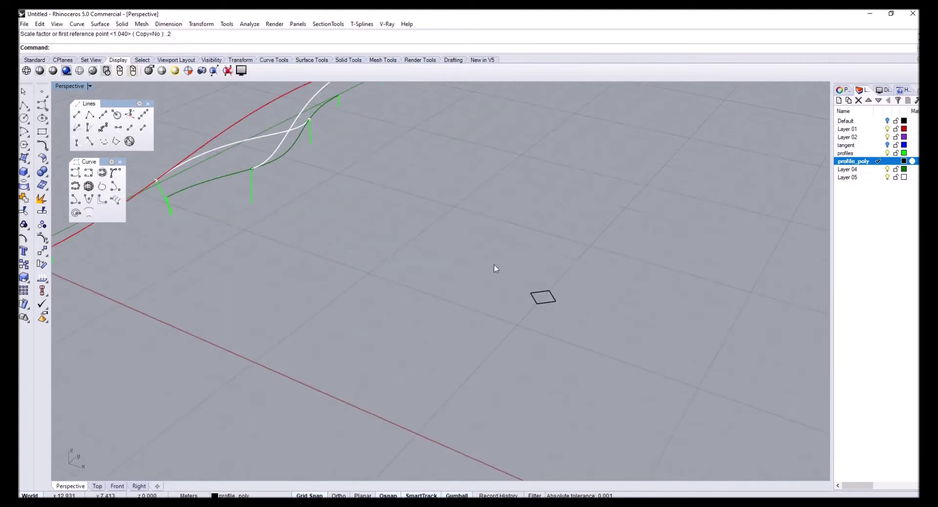
left_click(552, 298)
scroll(562, 306, "down", 3)
key("Escape")
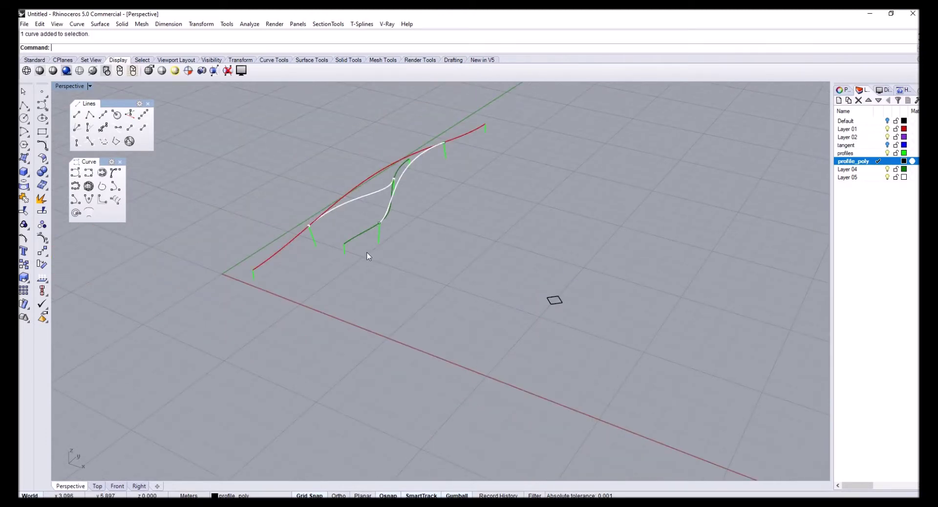
Orient a copy of the square by two opposite corners onto the profile line at the dark green curve's near end, with Copy=Yes and Scale=No.
right_click_drag(369, 256, 459, 272)
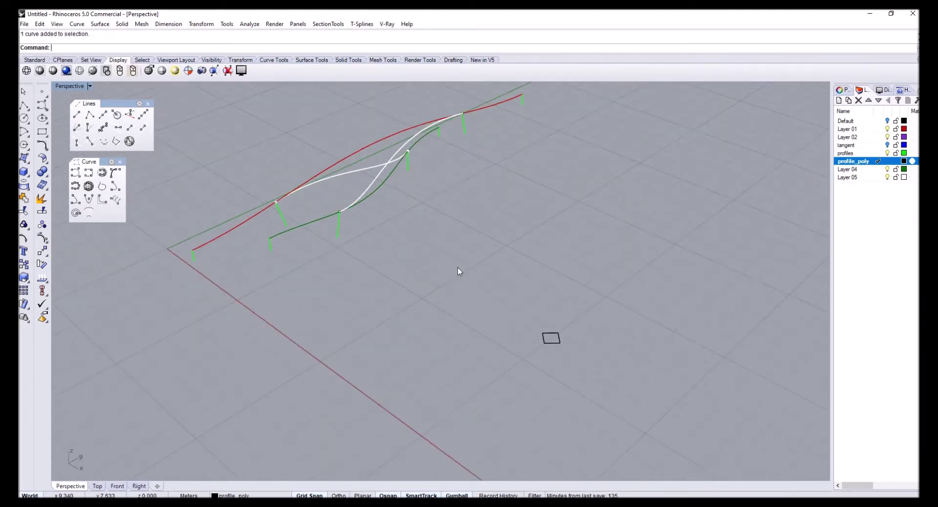
key("Return")
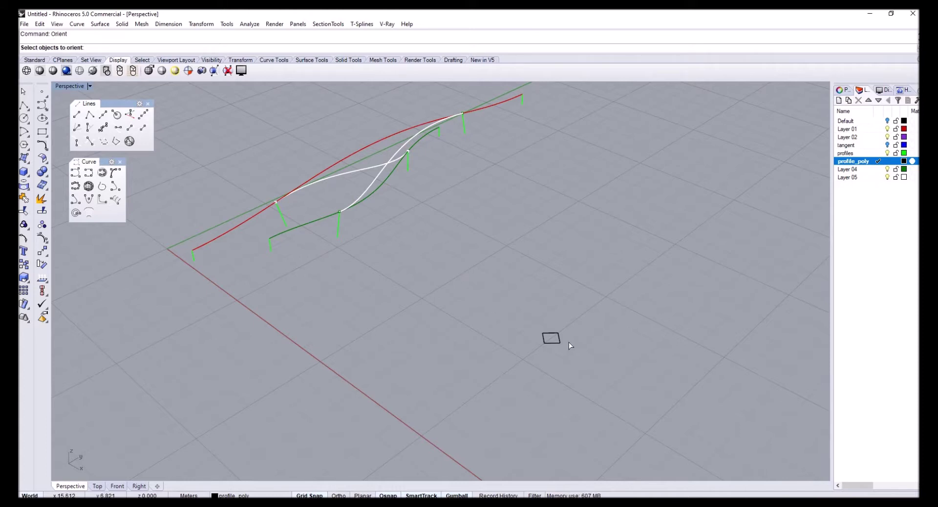
key("Return")
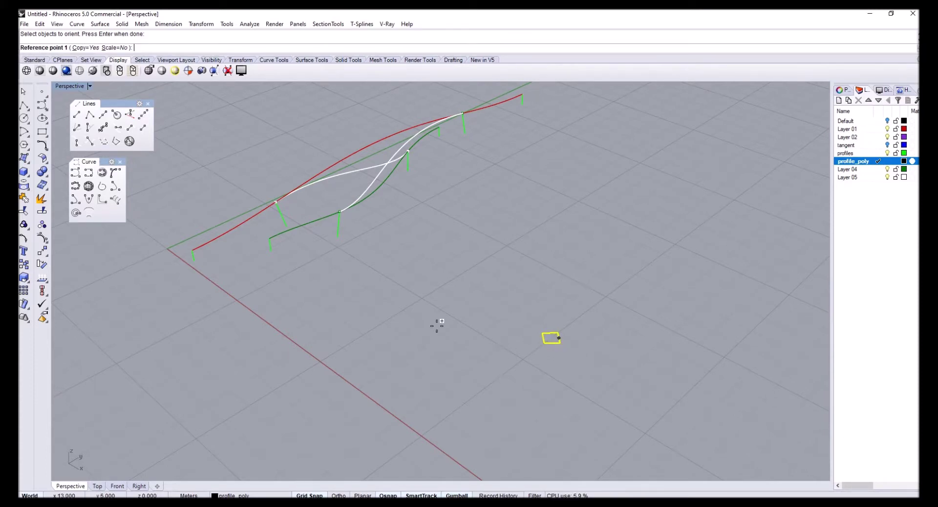
scroll(565, 327, "up", 3)
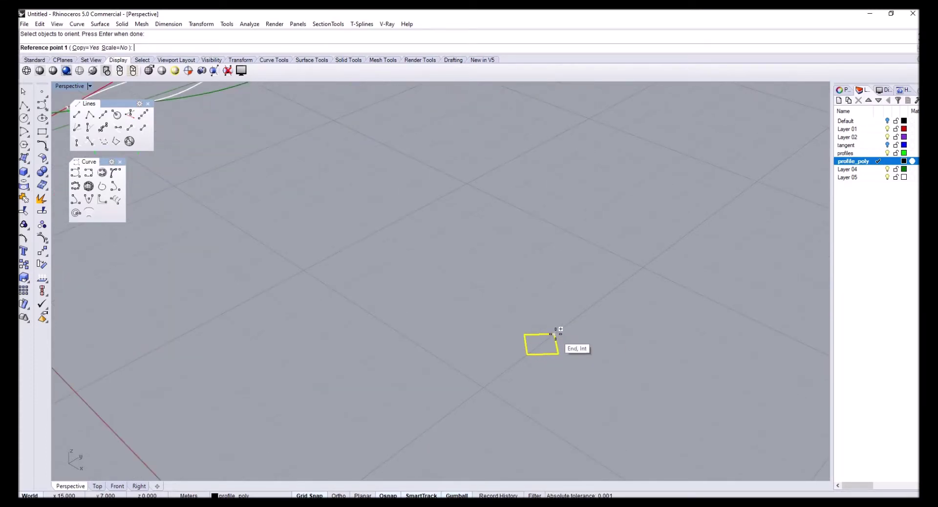
left_click(555, 334)
scroll(541, 339, "up", 3)
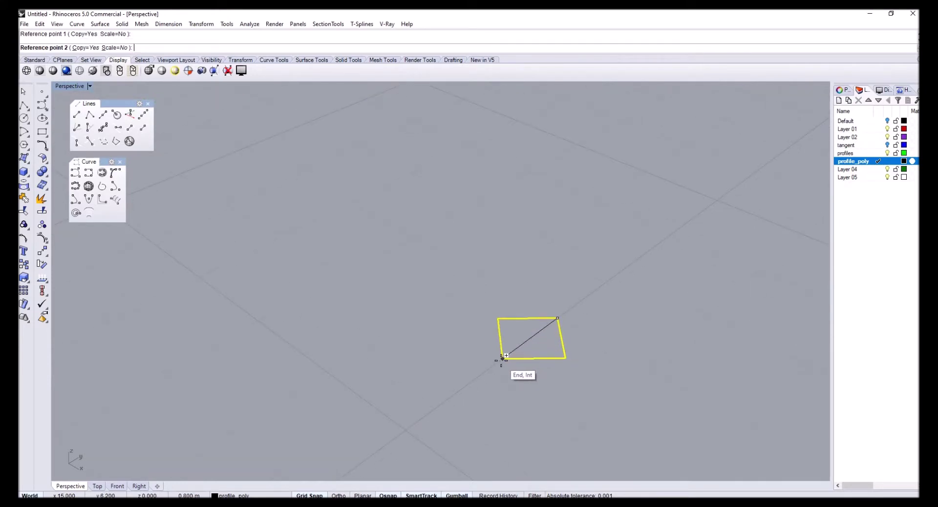
left_click(503, 358)
scroll(557, 338, "down", 5)
scroll(325, 247, "up", 3)
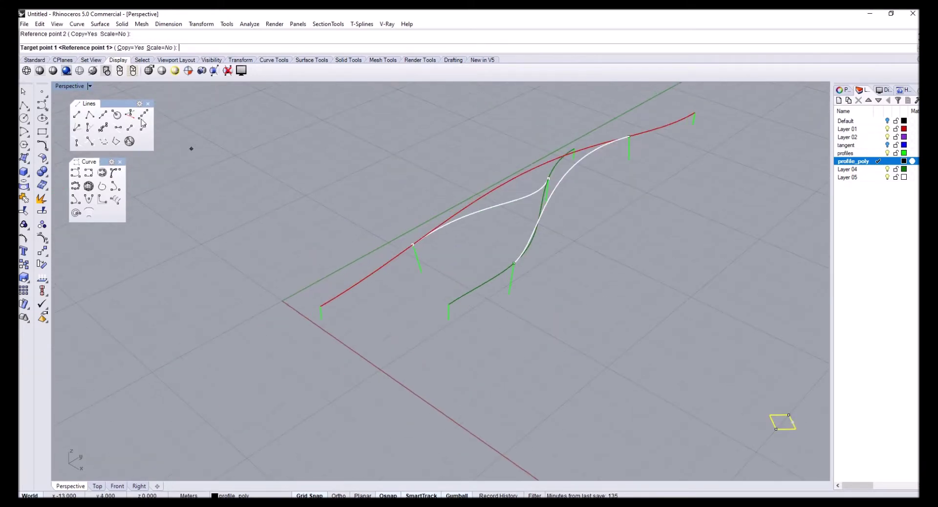
scroll(450, 302, "up", 2)
left_click(450, 306)
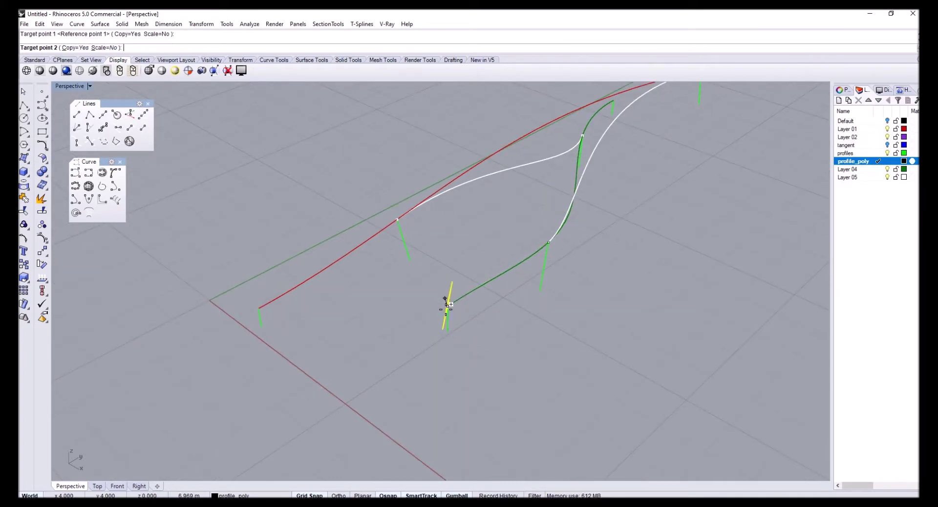
left_click(448, 330)
Place oriented copies of the square on the profile lines at the red curve's near end and the two near white-curve junctions.
left_click(260, 309)
left_click(260, 325)
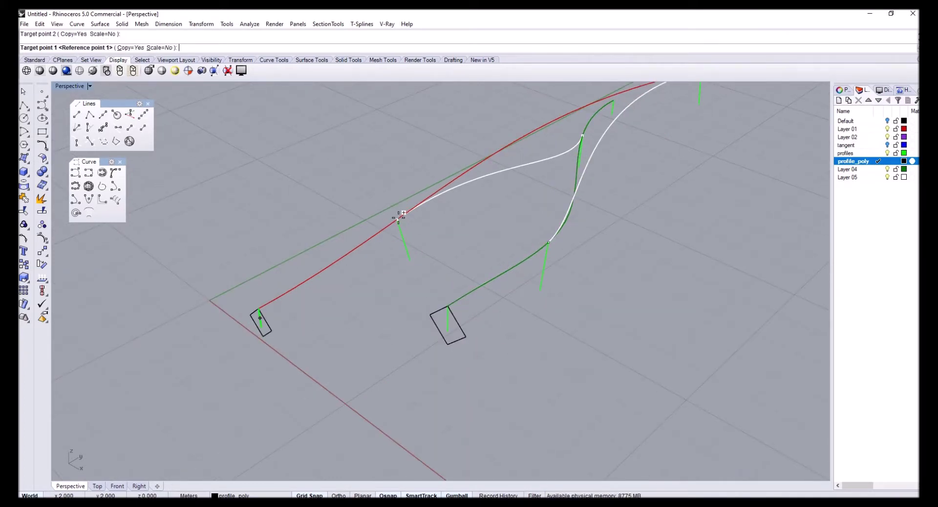
left_click(398, 217)
left_click(409, 259)
scroll(442, 252, "down", 2)
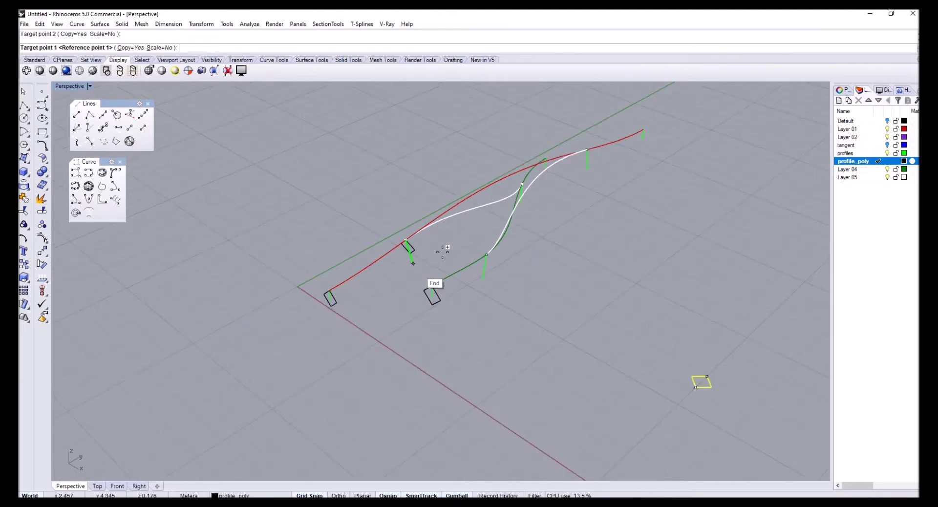
left_click(486, 255)
left_click(484, 278)
Place oriented copies of the square on the profile lines at the two far junctions of the white curves.
scroll(504, 276, "down", 4)
scroll(545, 204, "up", 5)
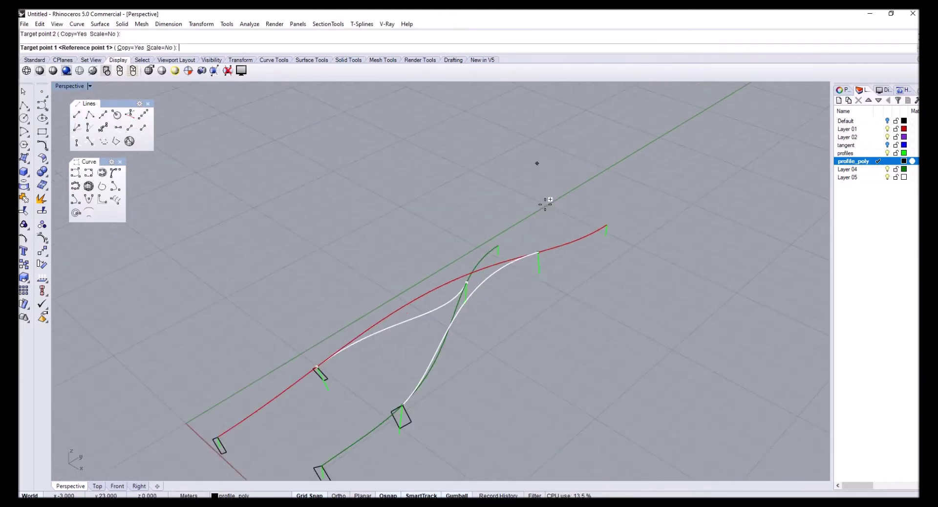
right_click_drag(546, 202, 585, 342)
left_click(573, 334)
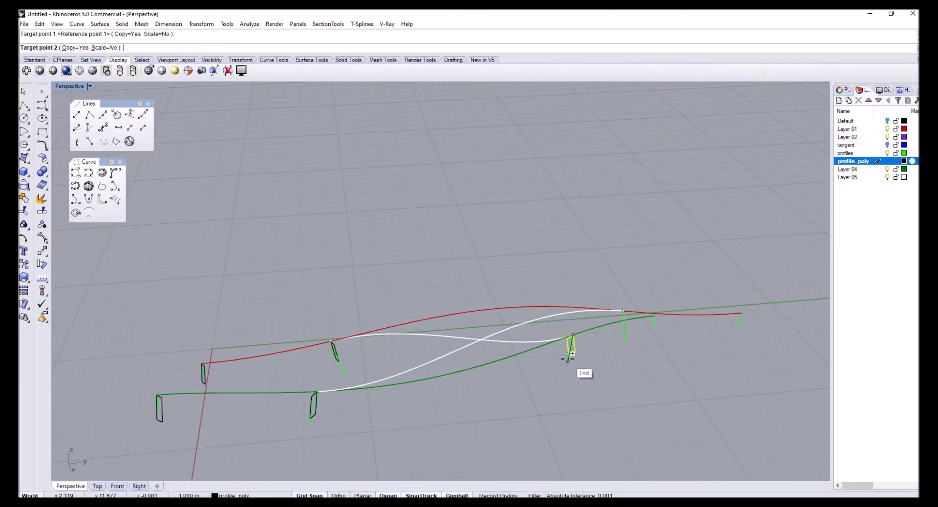
left_click(570, 346)
left_click(624, 312)
left_click(626, 342)
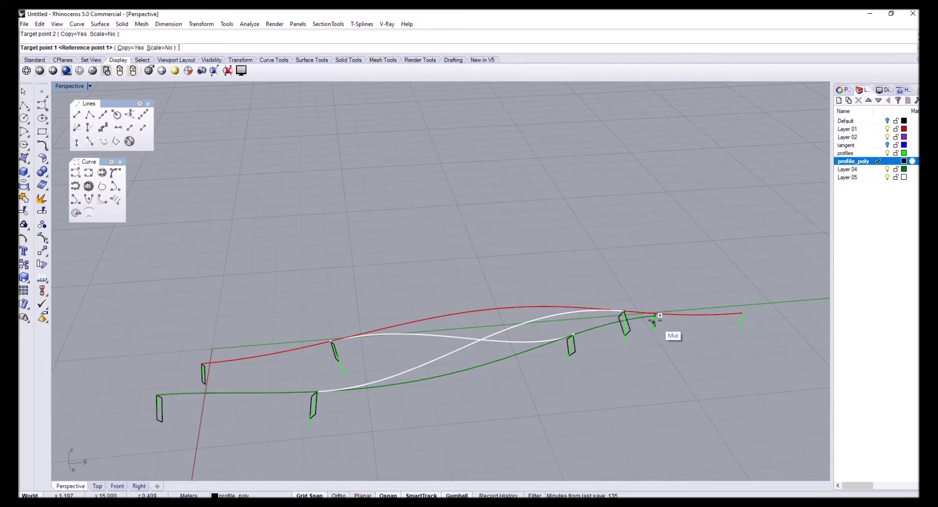
Place oriented copies of the square on the profile lines at the far ends of the dark green and red curves, and finish Orient.
left_click(654, 316)
left_click(656, 335)
left_click(743, 314)
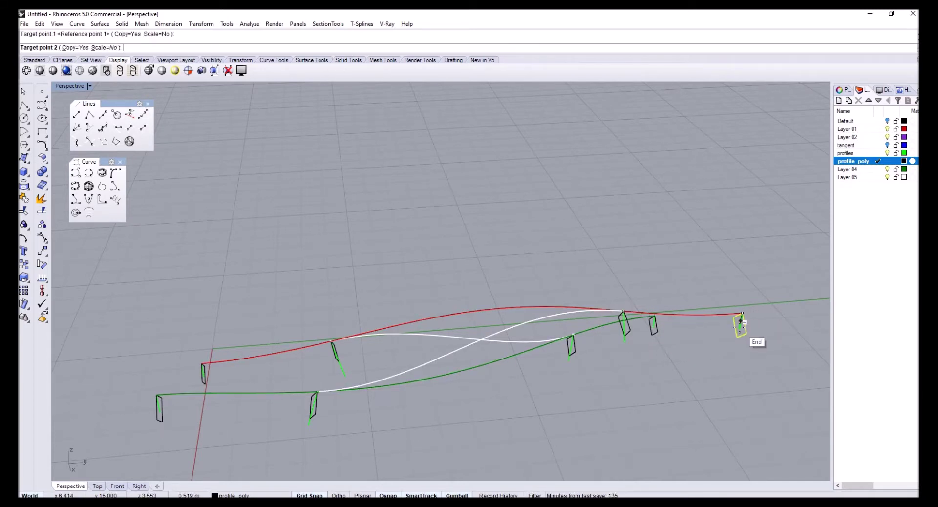
left_click(740, 325)
key("Return")
scroll(724, 337, "down", 4)
right_click_drag(638, 379, 549, 240)
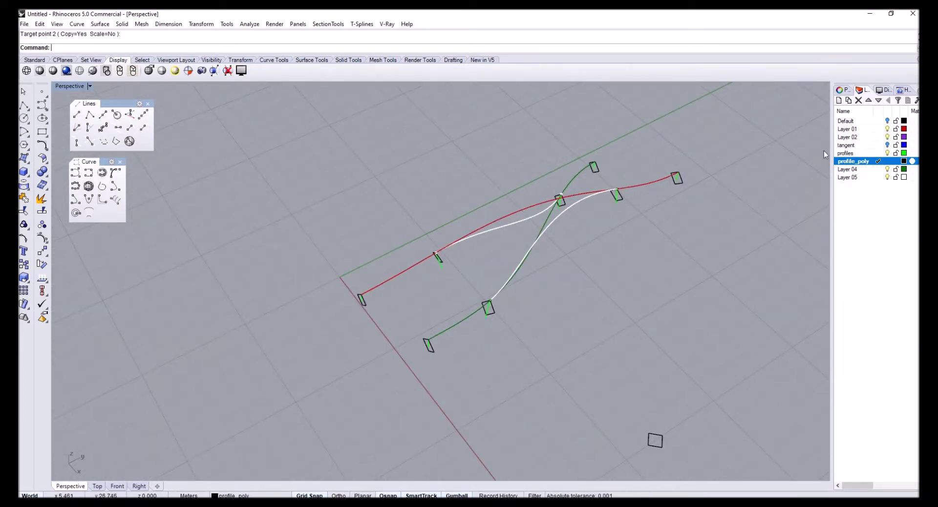
Create a layer named sweep below profile_poly and make it the current layer.
left_click(839, 100)
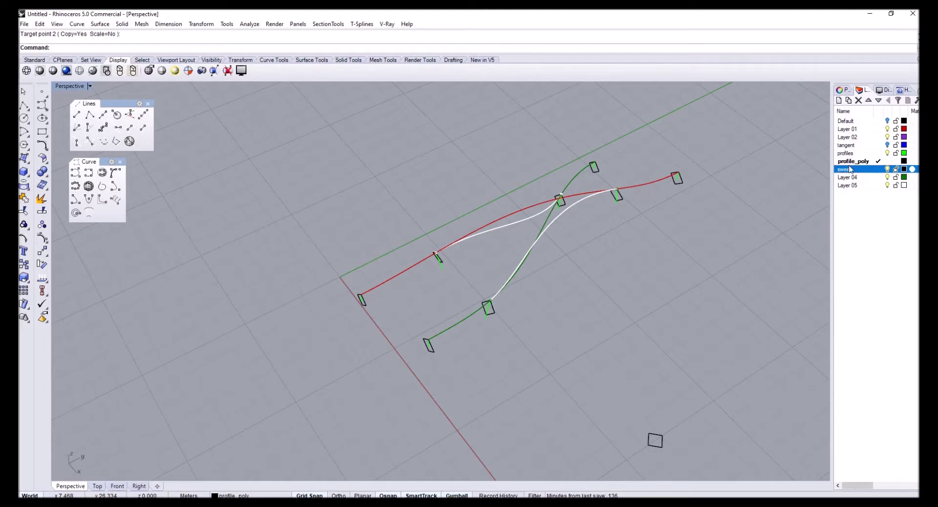
right_click_drag(488, 298, 508, 296)
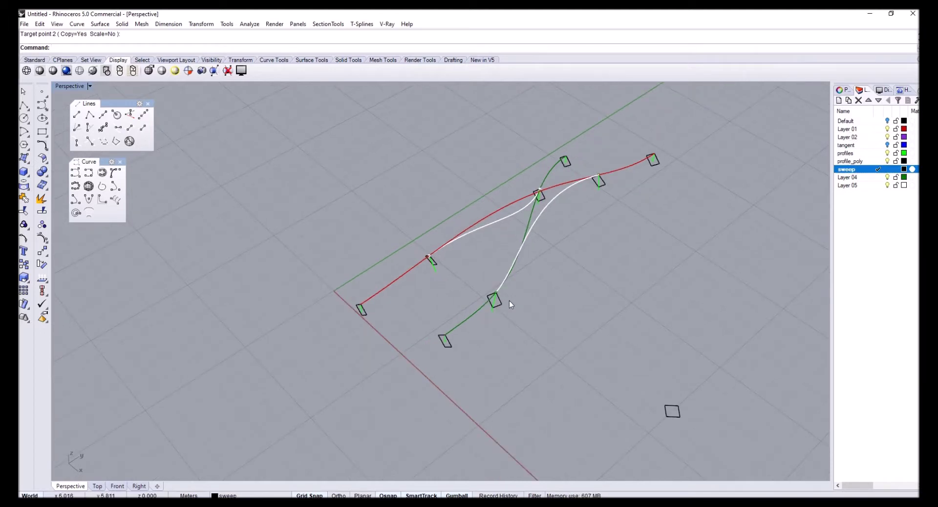
right_click_drag(478, 350, 501, 233)
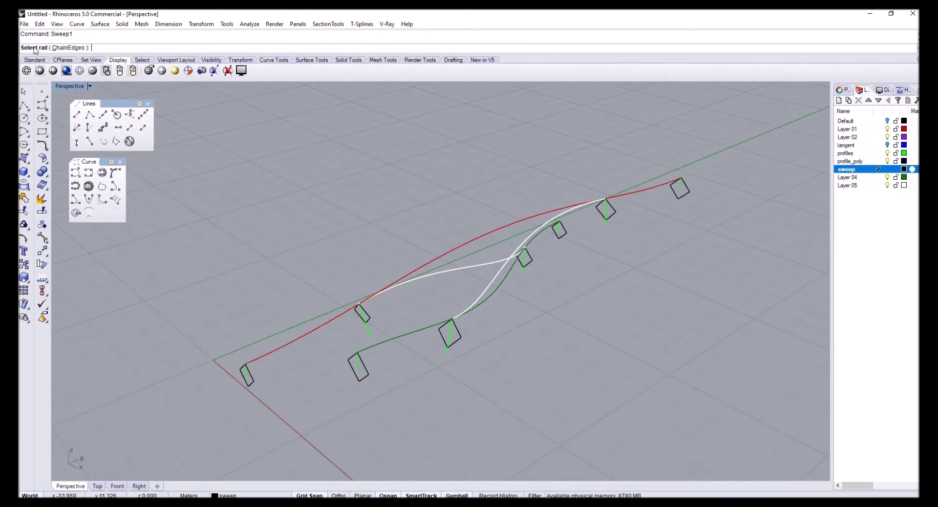
Sweep the four squares along the red curve with a one-rail sweep, using Freeform style and Do not simplify.
left_click(430, 263)
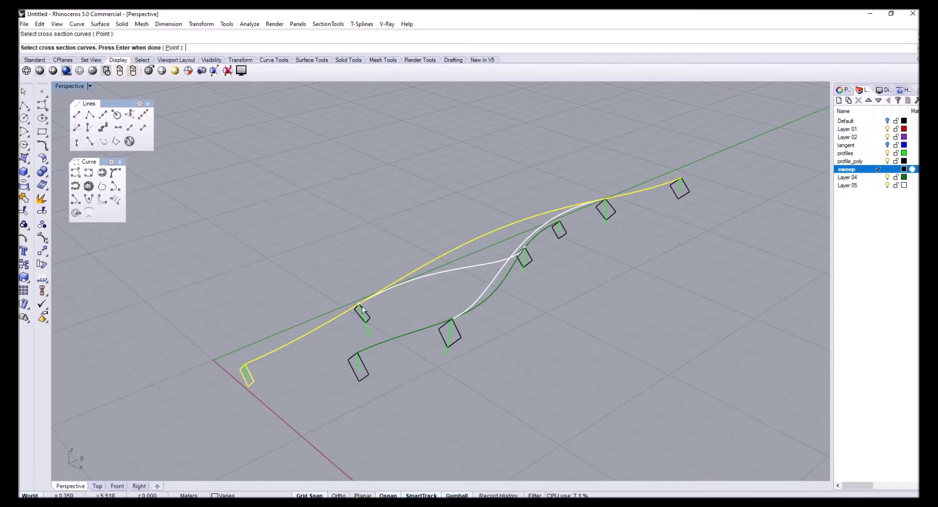
right_click_drag(381, 316, 503, 258)
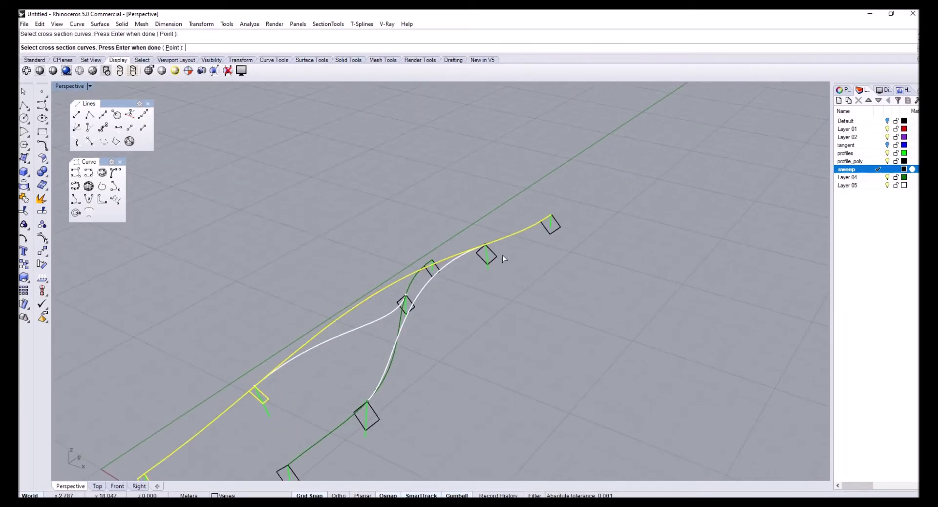
left_click(560, 226)
right_click_drag(562, 228, 395, 381)
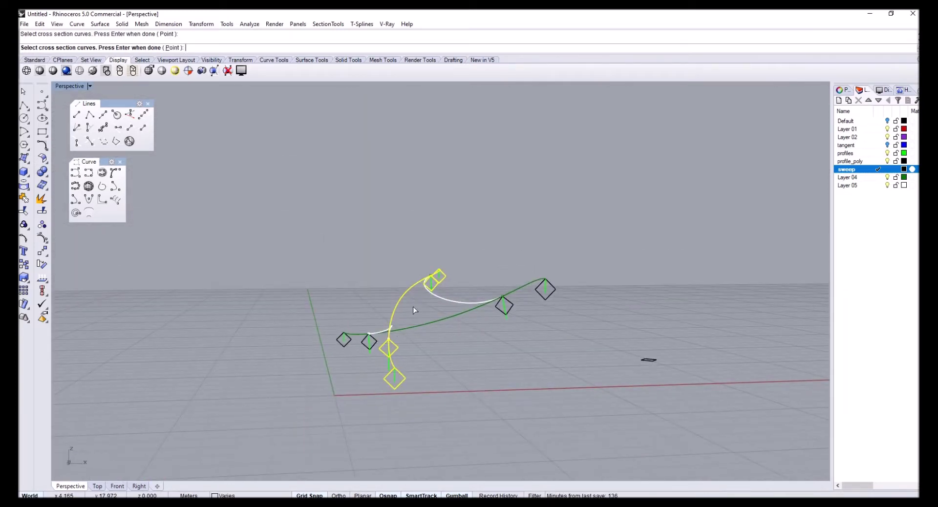
right_click_drag(422, 318, 303, 301)
key("Return")
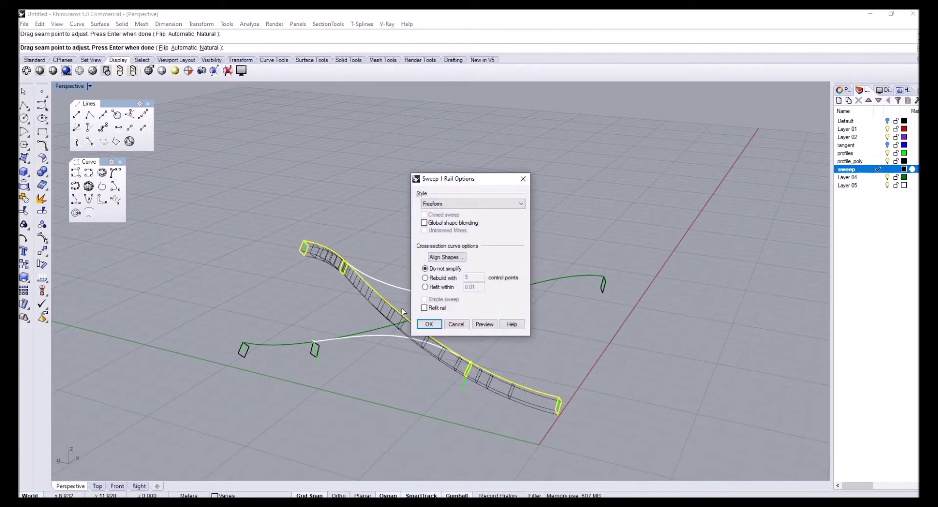
left_click(430, 326)
right_click_drag(308, 354, 390, 359)
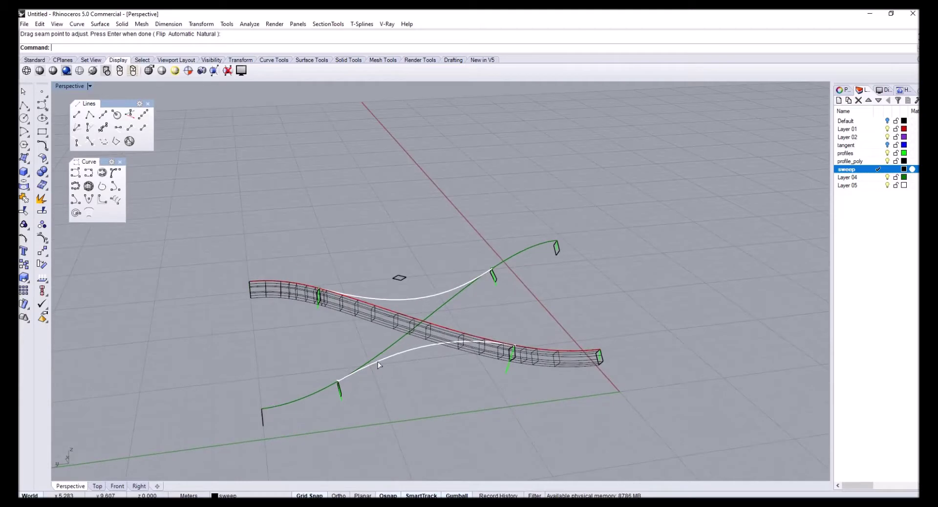
Start a one-rail sweep along the dark green curve and choose its four squares as cross-sections.
key("Return")
left_click(384, 351)
scroll(274, 423, "up", 4)
scroll(268, 430, "up", 2)
mouse_move(274, 424)
right_mouse_down()
mouse_move(268, 430)
mouse_move(280, 426)
right_mouse_up()
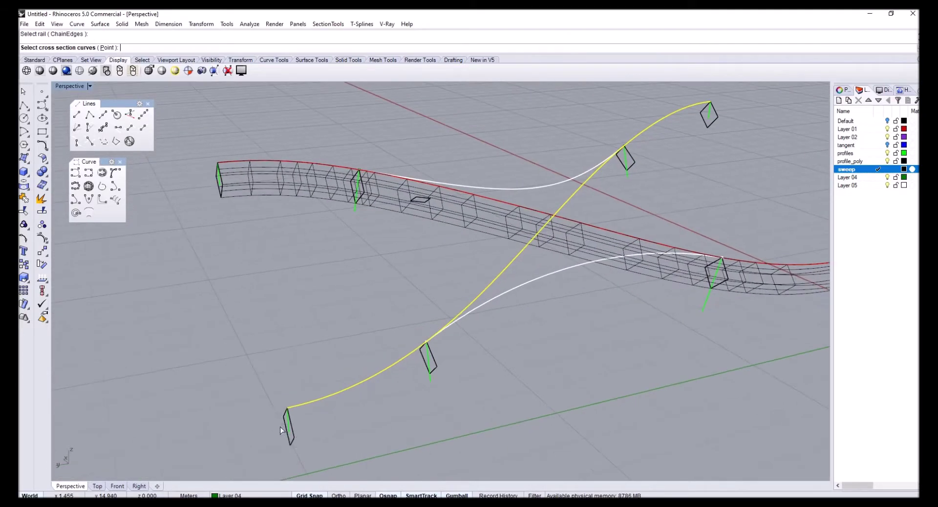
left_click(284, 426)
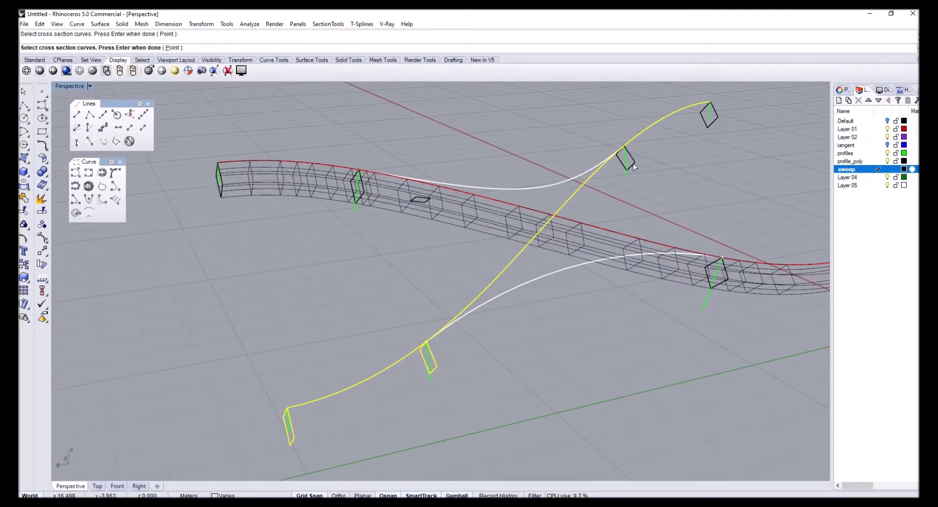
key("Return")
Try moving the seam point of the dark green curve's near-end square to its lowest corner, and return it to the rail corner.
right_click_drag(471, 342, 540, 306)
scroll(381, 393, "up", 6)
scroll(380, 395, "down", 5)
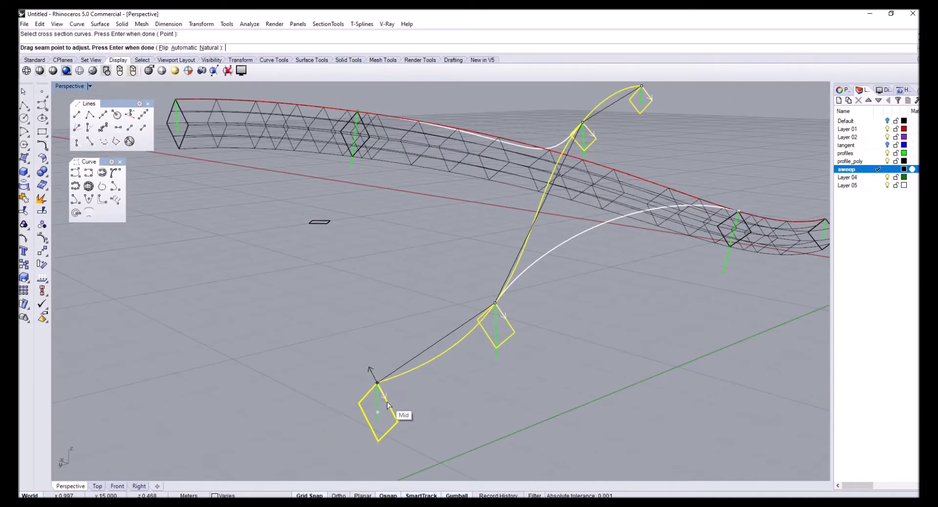
scroll(424, 381, "down", 5)
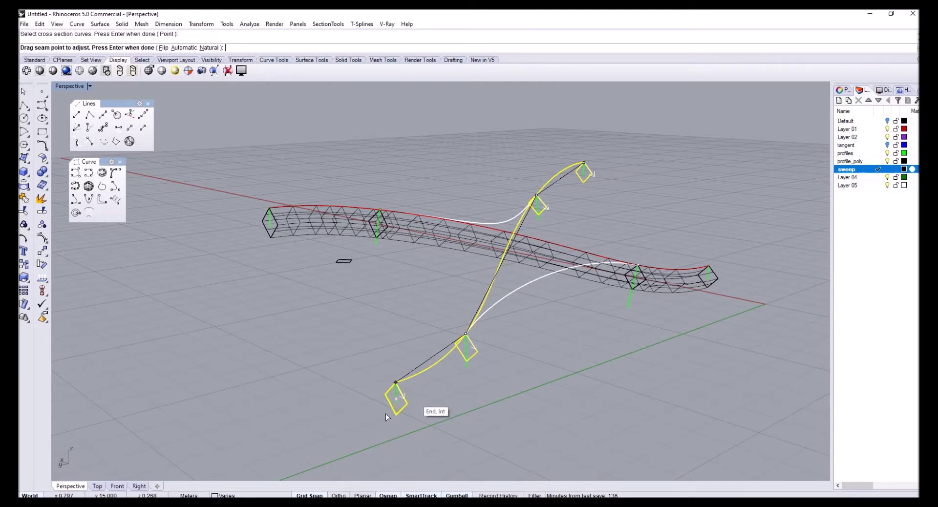
scroll(386, 414, "up", 2)
left_click(398, 373)
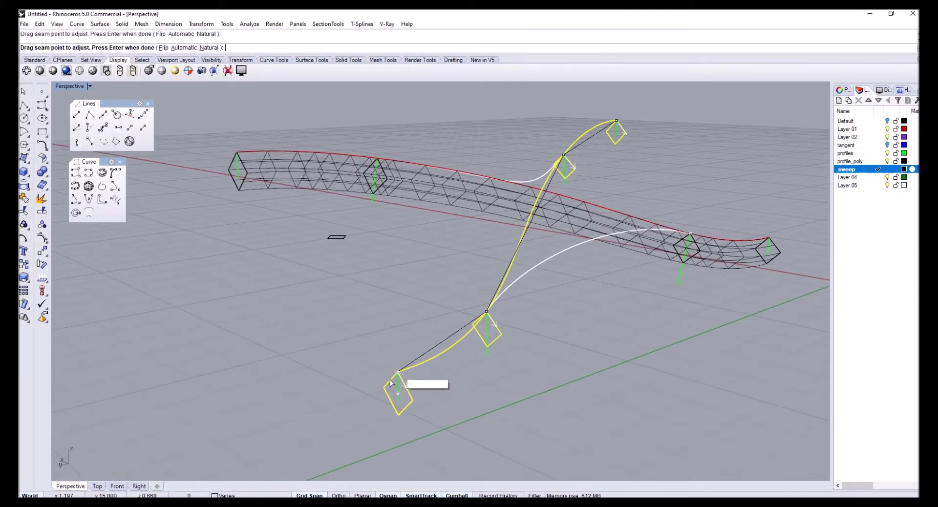
left_click_drag(409, 436, 395, 419)
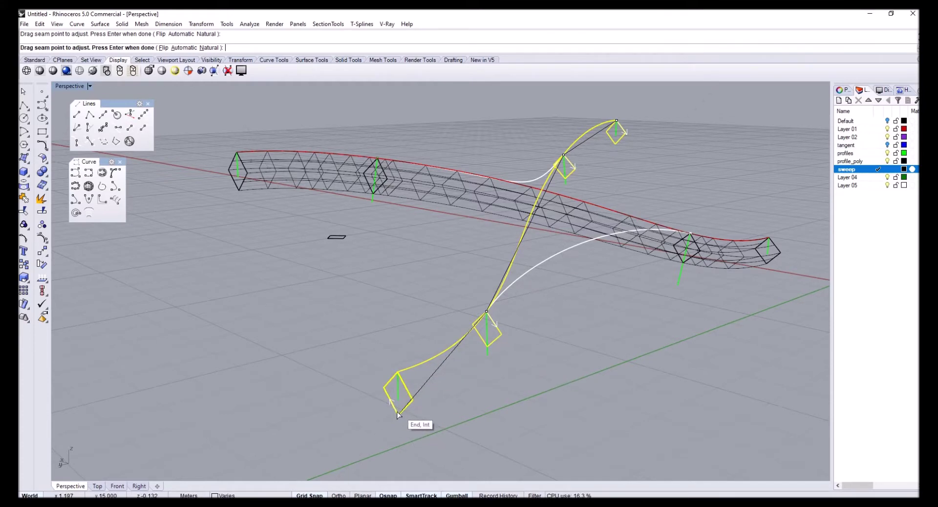
left_click_drag(398, 415, 399, 370)
Check the remaining seam points and complete the dark green curve's sweep with Freeform style and Do not simplify.
scroll(441, 367, "down", 2)
right_click_drag(479, 313, 444, 361, "shift")
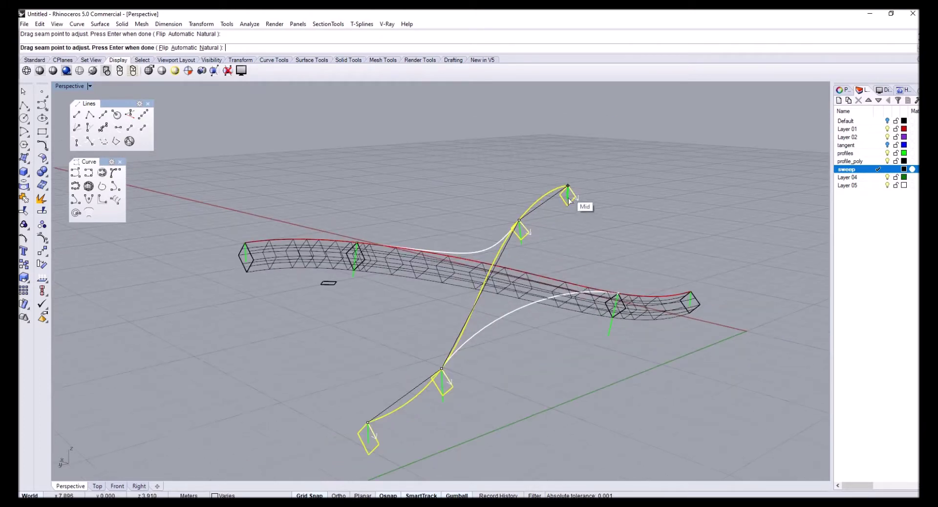
right_click_drag(509, 352, 444, 445)
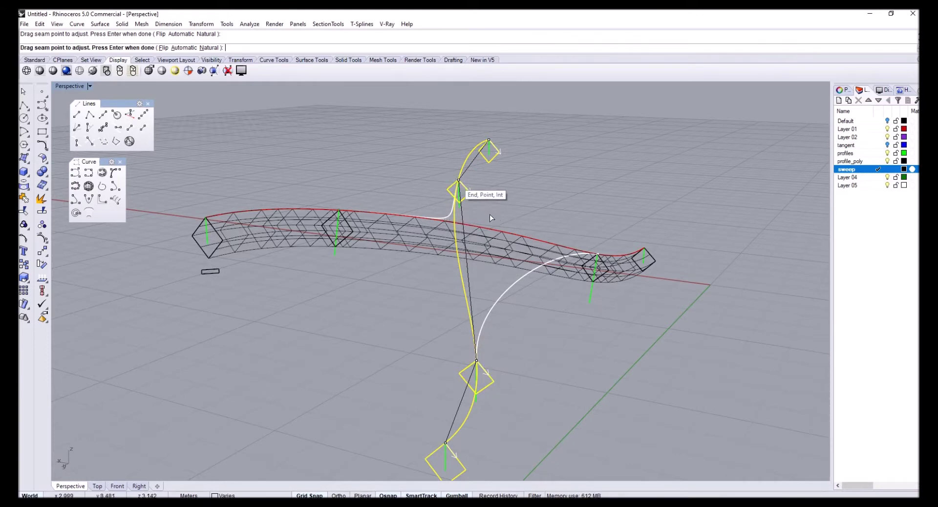
right_click_drag(490, 214, 531, 307)
key("Return")
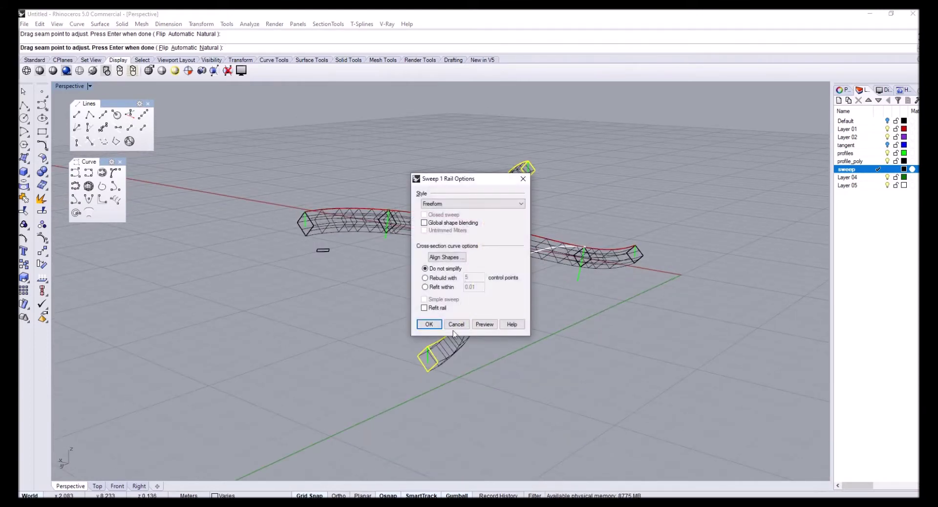
left_click(429, 325)
right_click_drag(430, 334, 511, 258)
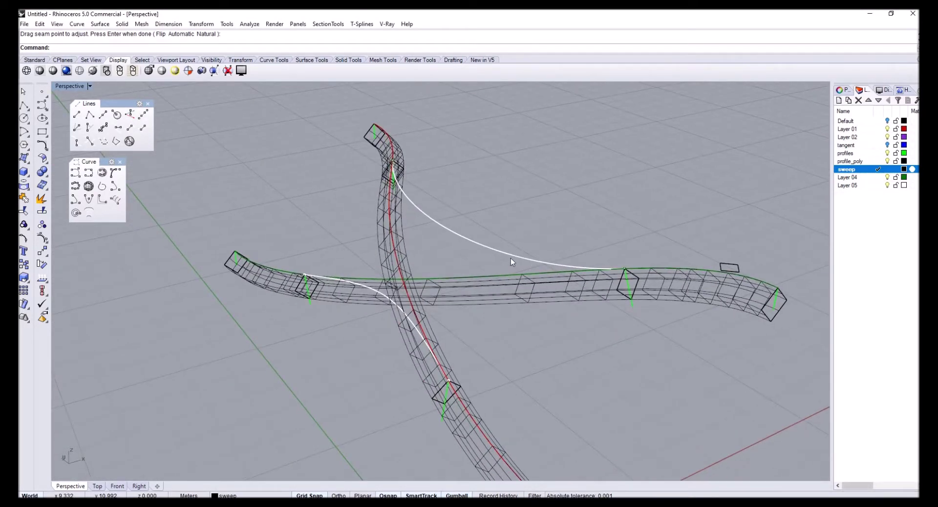
Sweep the two junction squares along the first white curve with a one-rail Freeform sweep, without simplifying.
key("Return")
left_click(503, 257)
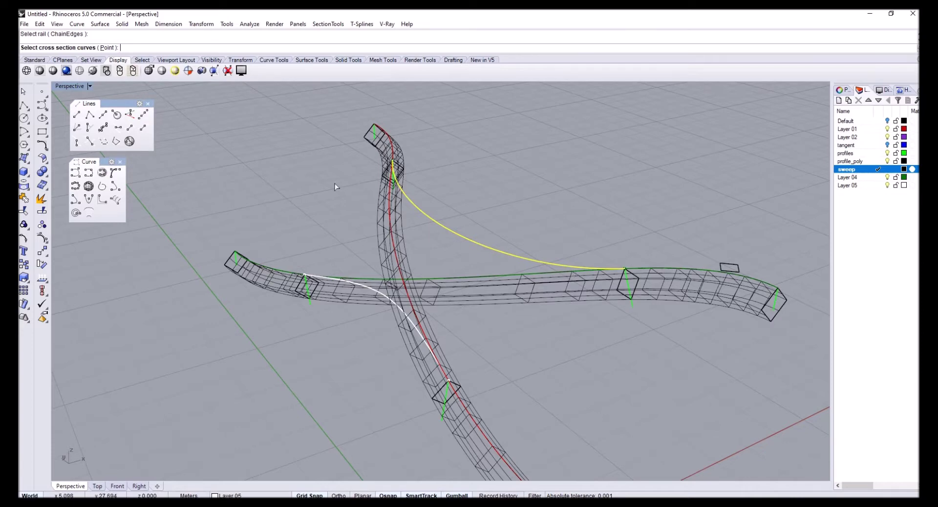
scroll(635, 280, "up", 4)
left_click(636, 277)
scroll(635, 279, "down", 6)
scroll(398, 162, "up", 6)
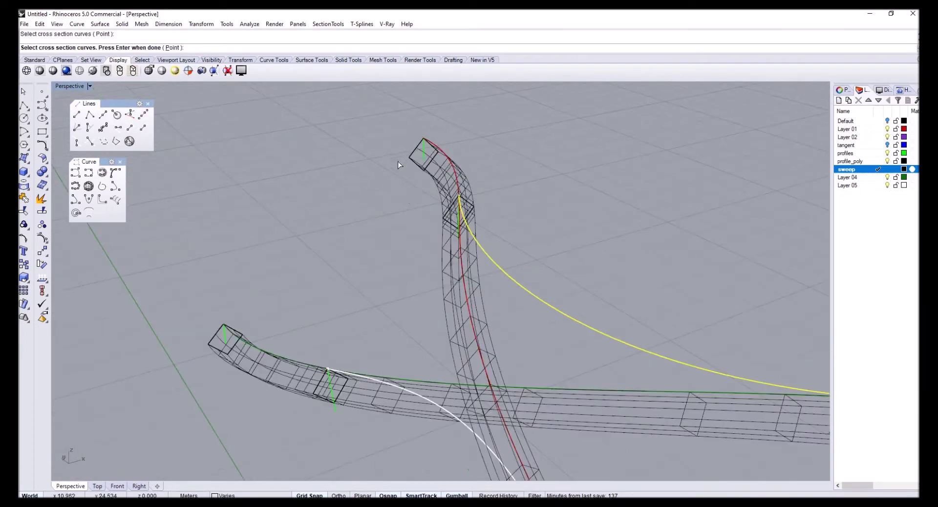
scroll(411, 201, "up", 4)
right_click_drag(411, 202, 428, 218)
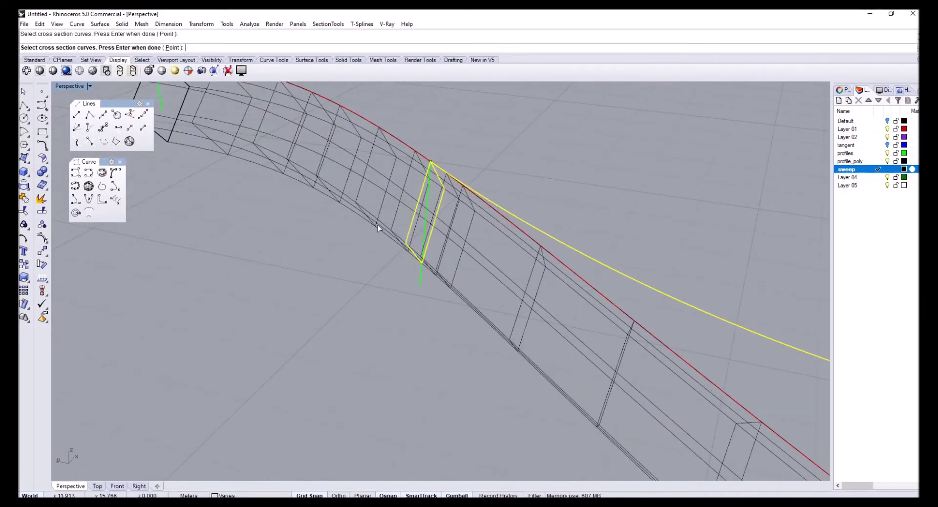
scroll(362, 210, "down", 5)
key("Return")
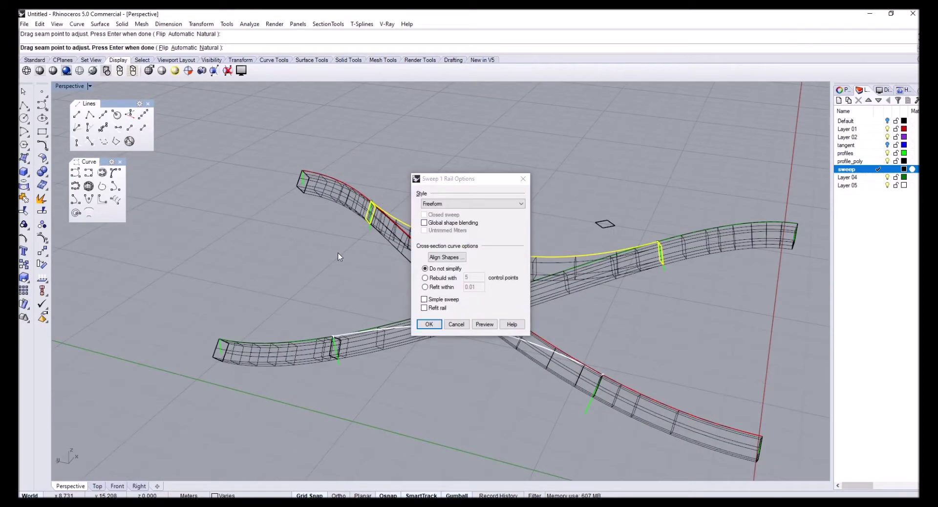
key("Return")
Sweep the two junction squares along the remaining white curve with a one-rail Freeform sweep, without simplifying.
key("Return")
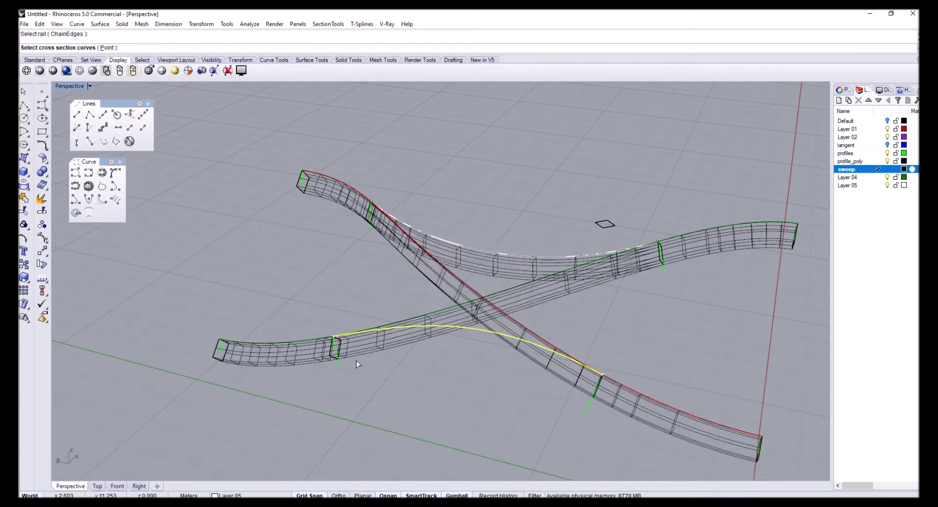
right_click_drag(356, 361, 574, 341)
scroll(574, 342, "up", 4)
left_click(429, 353)
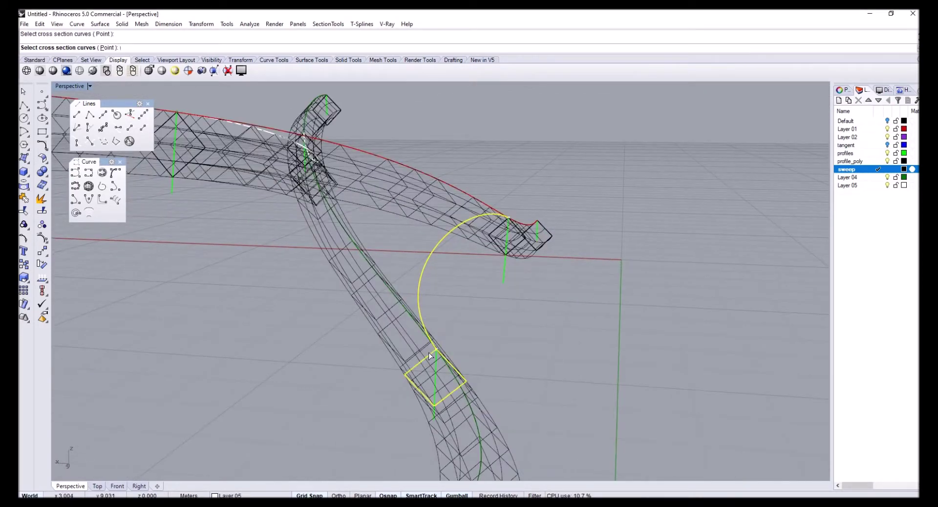
scroll(507, 235, "up", 3)
left_click(493, 226)
key("Return")
scroll(455, 279, "down", 4)
key("Return")
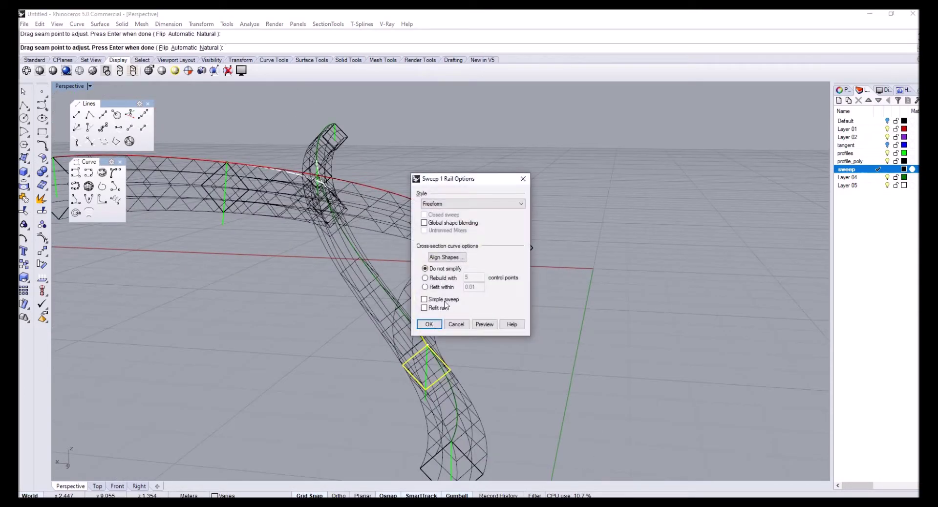
key("Return")
Set the Perspective viewport to Rendered display and inspect the four swept tubes.
left_click(90, 86)
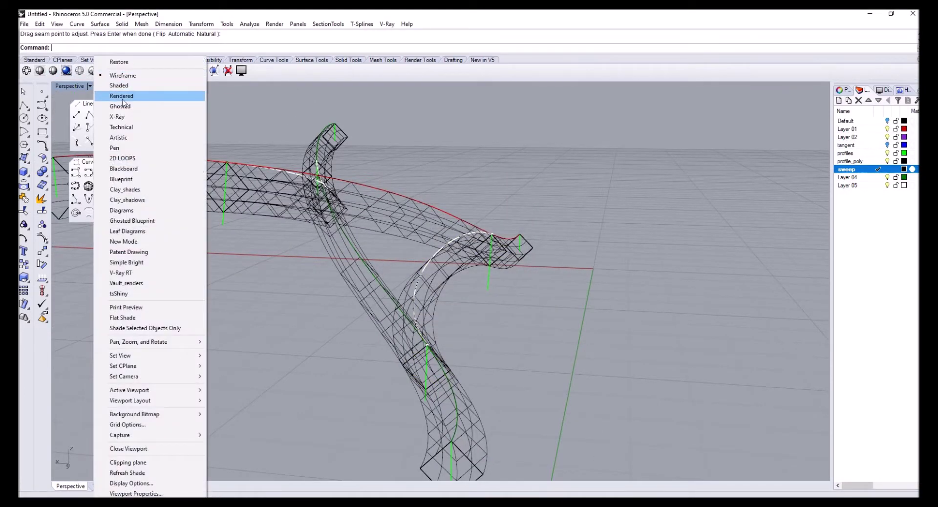
left_click(122, 95)
mouse_move(552, 294)
right_mouse_down()
mouse_move(434, 258)
mouse_move(524, 286)
mouse_move(461, 276)
mouse_move(444, 309)
mouse_move(278, 258)
mouse_move(241, 281)
mouse_move(459, 239)
mouse_move(527, 362)
mouse_move(432, 329)
mouse_move(456, 308)
mouse_move(555, 345)
right_mouse_up()
scroll(459, 239, "up", 5)
scroll(526, 361, "up", 5)
right_click_drag(510, 300, 551, 307)
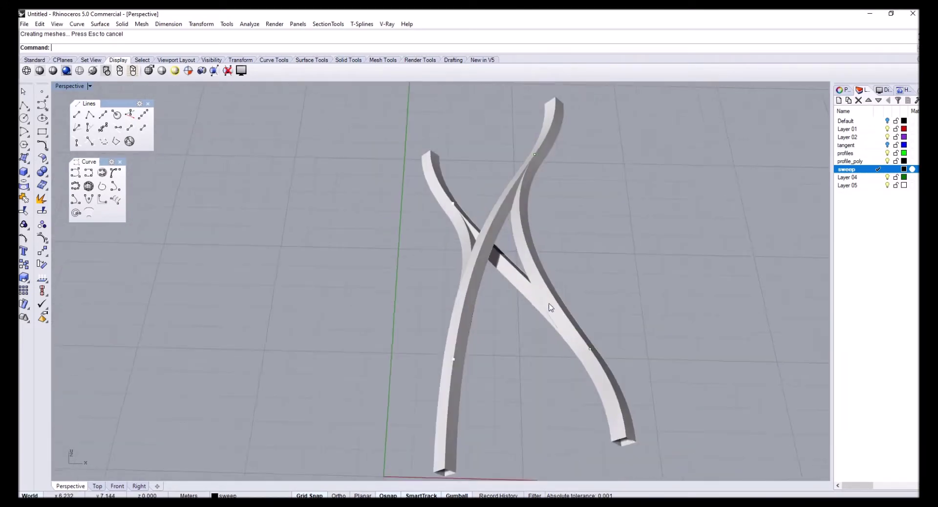
scroll(552, 307, "down", 3)
Mirror the swept tubes with Copy=Yes across a vertical plane starting at the lower corner of one tube end and running parallel to the Y axis.
key("ctrl+a")
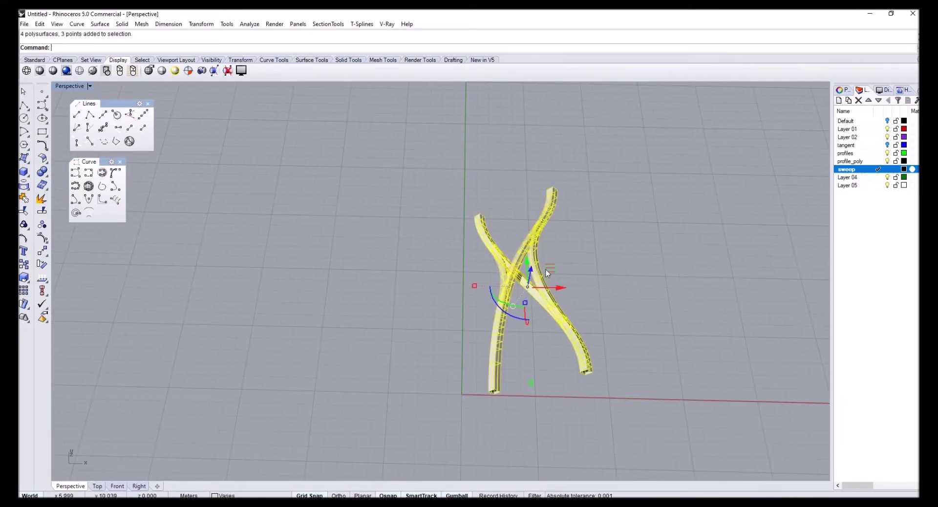
scroll(548, 272, "up", 4)
key("Escape")
left_click(518, 297)
scroll(514, 295, "down", 4)
right_click_drag(513, 295, 571, 327)
type("irror")
key("Return")
scroll(410, 250, "down", 5)
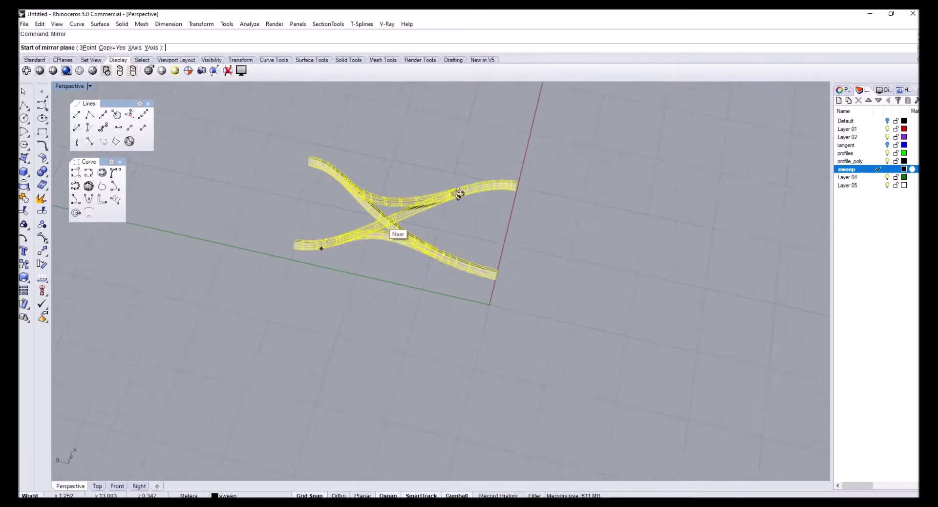
right_click_drag(384, 223, 484, 198)
scroll(424, 435, "up", 6)
left_click(387, 423)
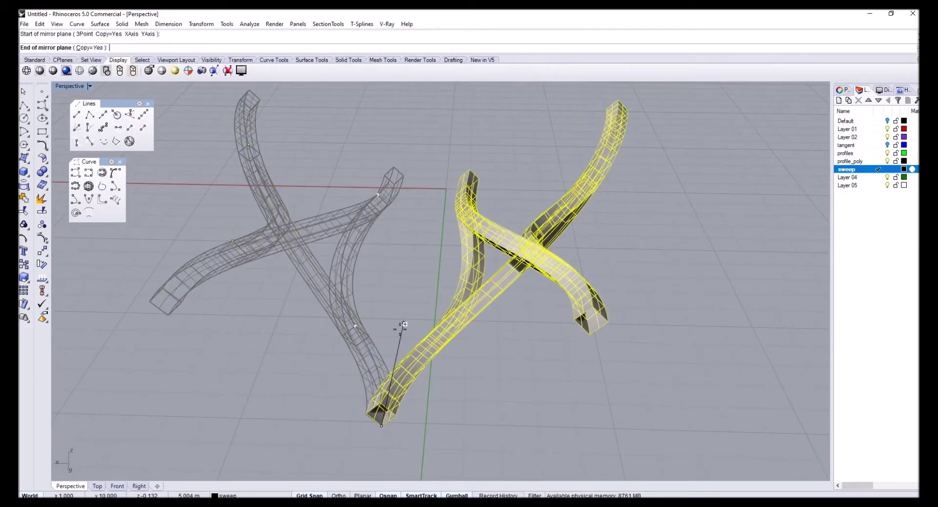
left_click(404, 320)
Try a three-point mirror copy of all tubes about a plane through the corners of two outer tube ends, and undo it.
right_click_drag(404, 320, 501, 332)
key("ctrl+a")
key("space")
right_click_drag(483, 227, 477, 174)
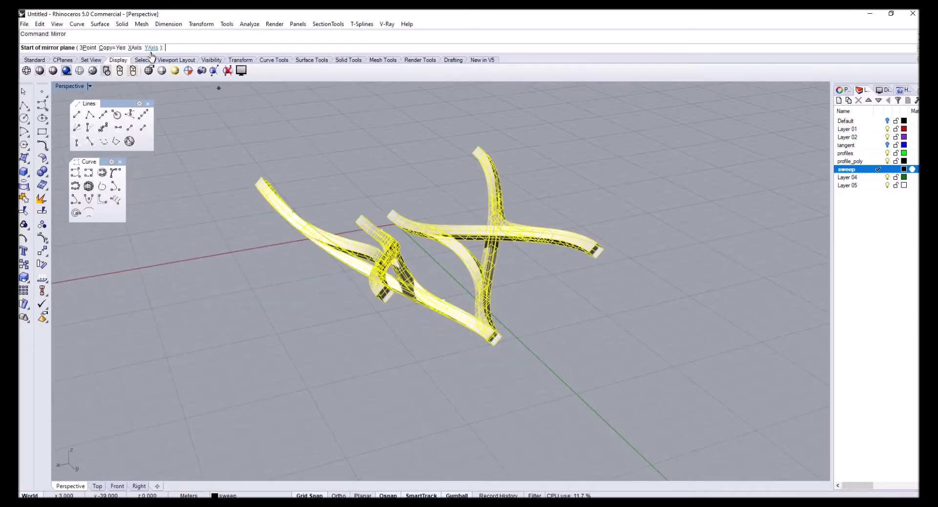
left_click(88, 47)
right_click_drag(392, 297, 410, 326)
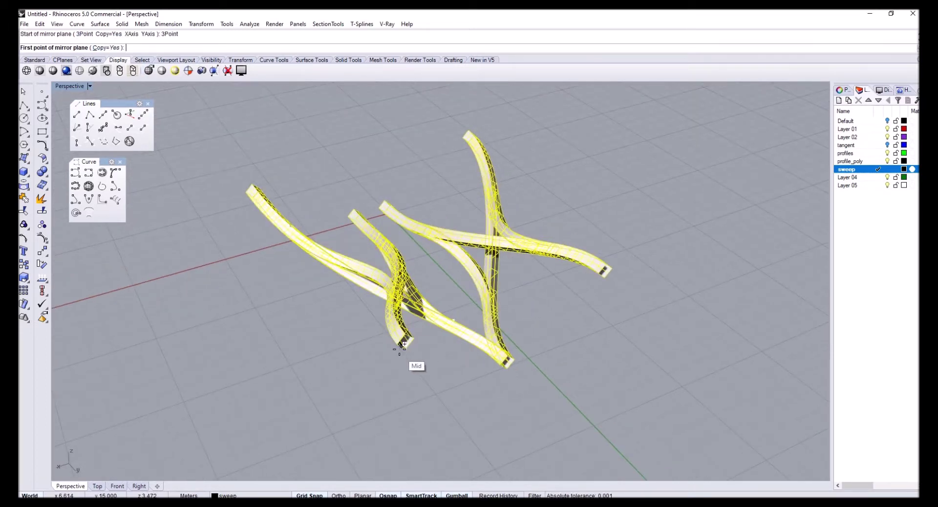
left_click(398, 345)
left_click(612, 268)
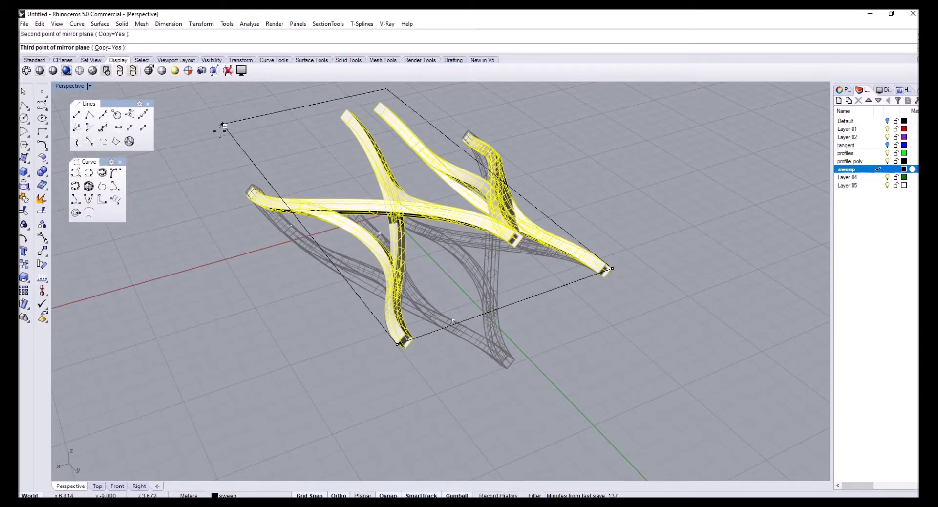
right_click_drag(223, 127, 233, 237)
left_click(160, 220)
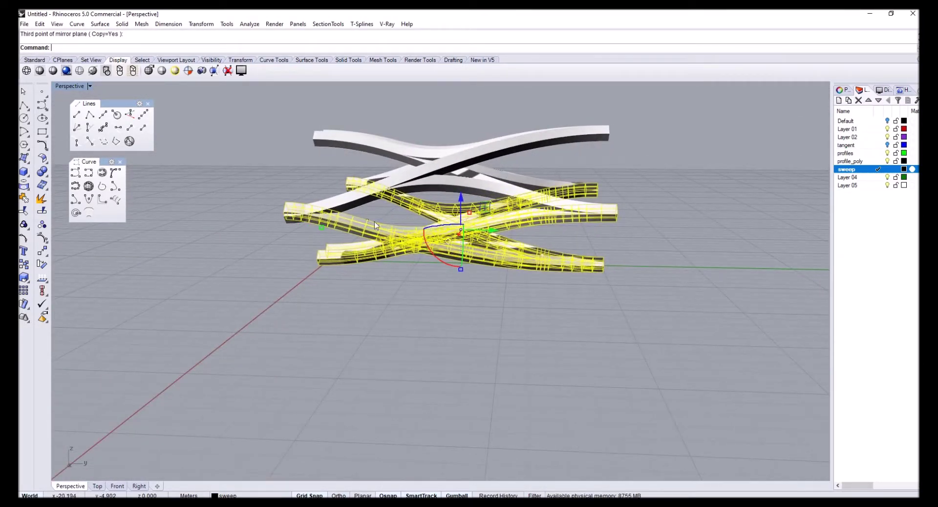
key("ctrl+z")
right_click_drag(375, 221, 331, 198)
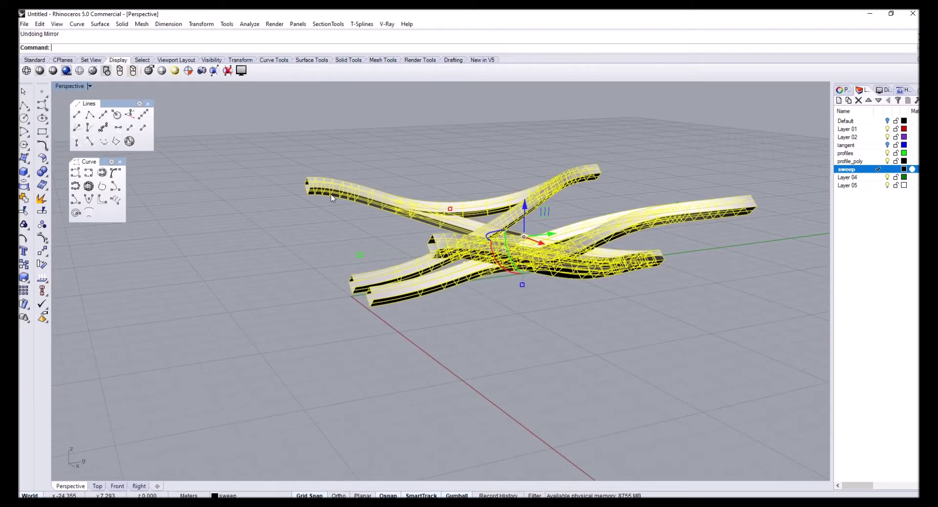
right_click(333, 198)
right_click_drag(351, 272, 343, 197)
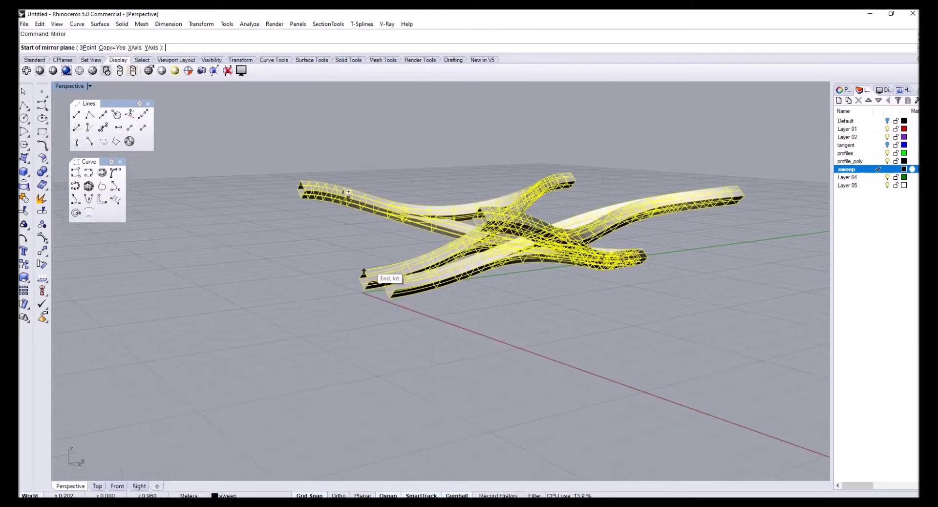
left_click(302, 180)
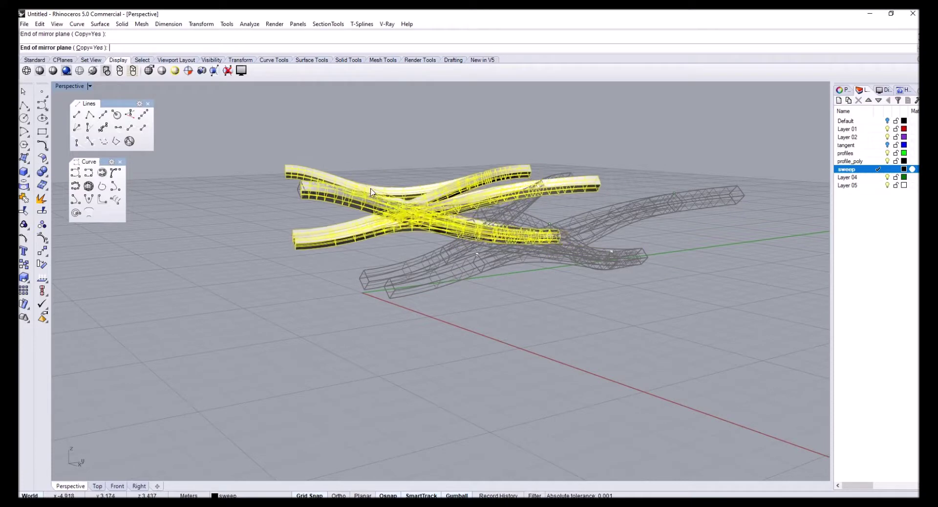
key("Escape")
Mirror all tubes with Copy=Yes across a horizontal three-point plane through the upper corner of an outer tube end.
right_click(340, 186)
left_click(84, 47)
right_click_drag(227, 136, 355, 285)
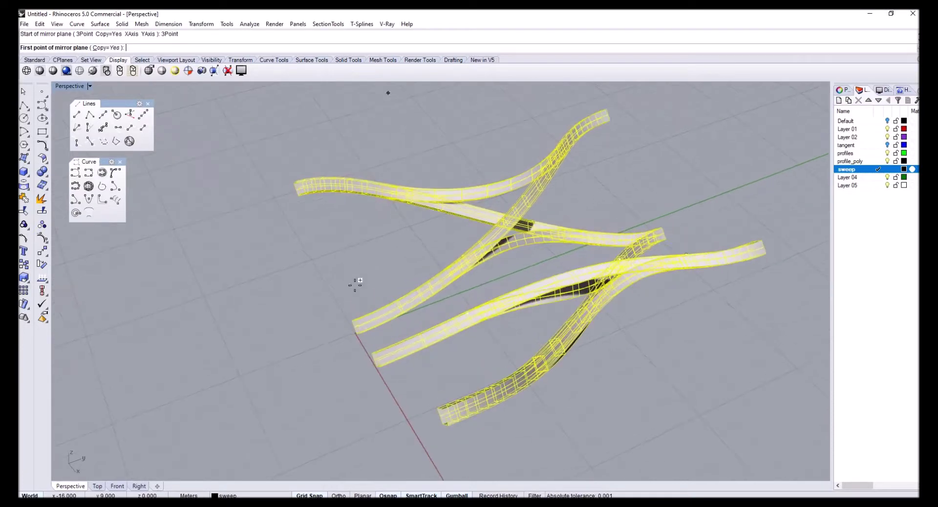
right_click_drag(293, 182, 212, 163)
left_click(295, 186)
left_click(209, 177)
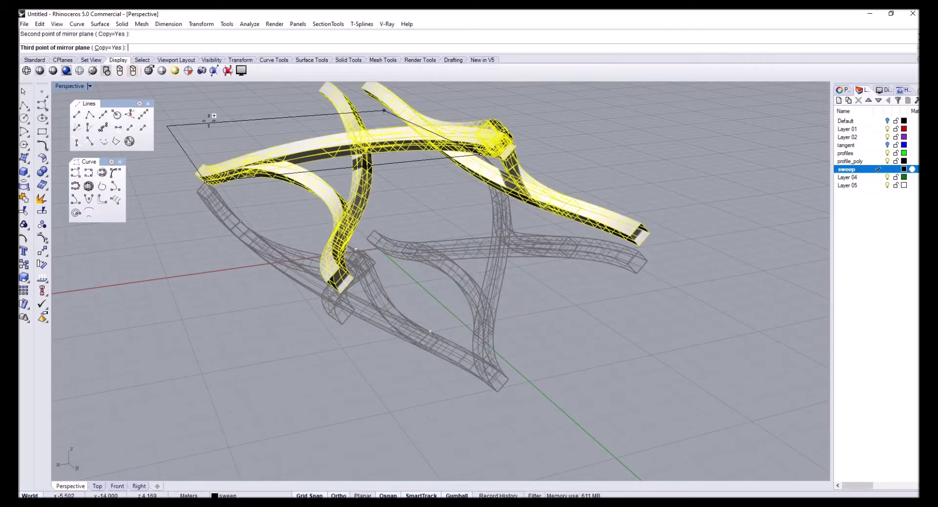
right_click_drag(209, 119, 253, 152)
left_click(253, 152)
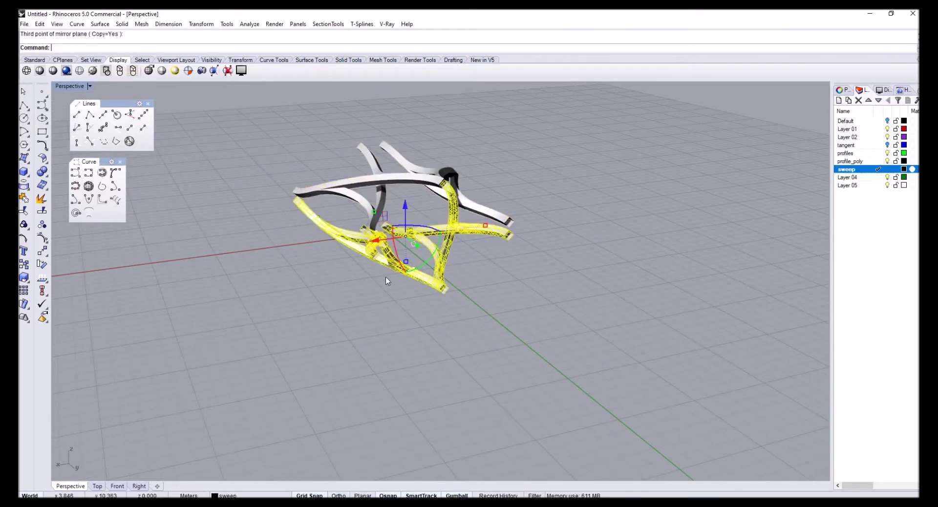
key("Escape")
right_click_drag(386, 280, 579, 289)
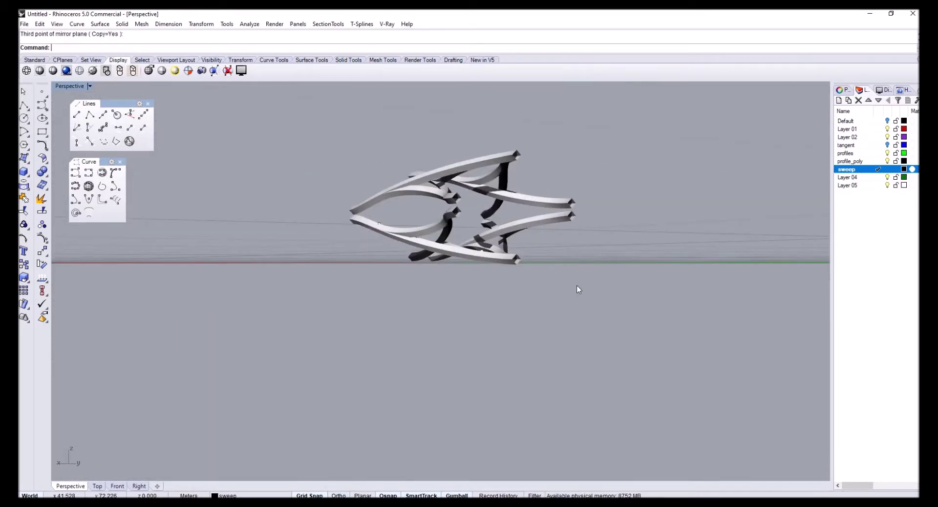
Mirror the whole two-layer tube structure with Copy=Yes across a vertical plane at an outer tube end's corner, parallel to the X axis.
key("ctrl+a")
key("Return")
right_click_drag(608, 186, 589, 210)
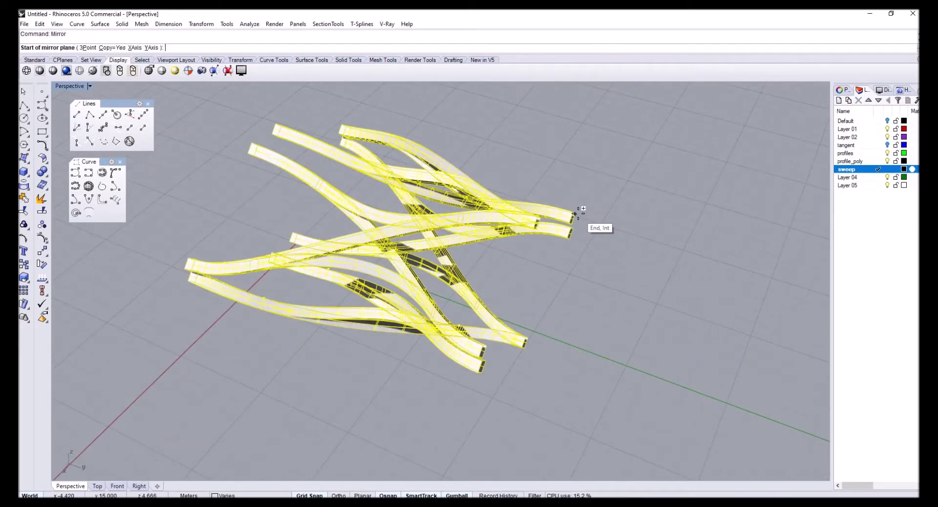
left_click(575, 213)
left_click(612, 159)
key("Escape")
scroll(613, 164, "down", 4)
right_click_drag(638, 242, 513, 252)
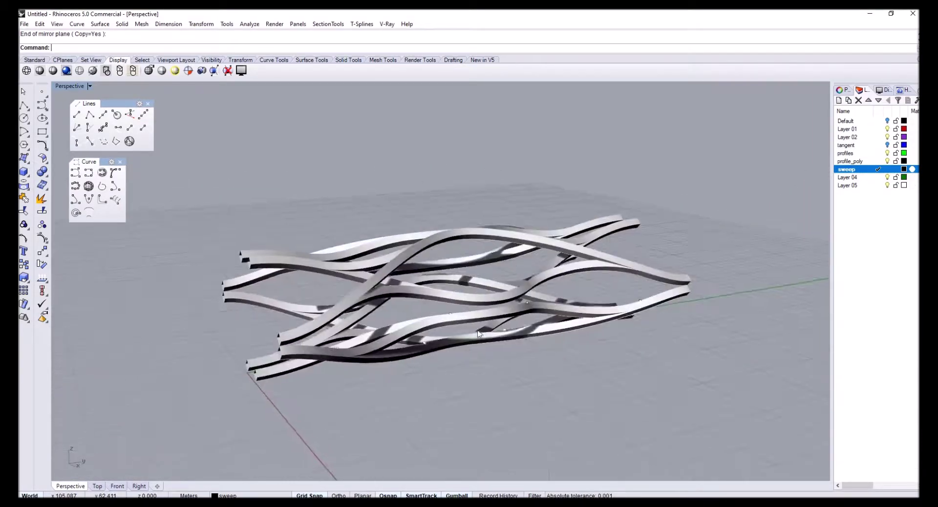
scroll(498, 307, "down", 4)
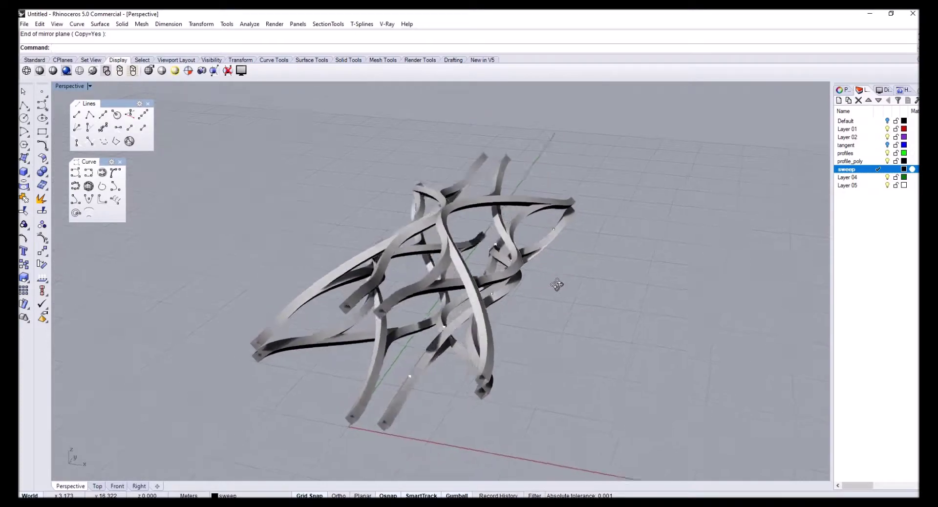